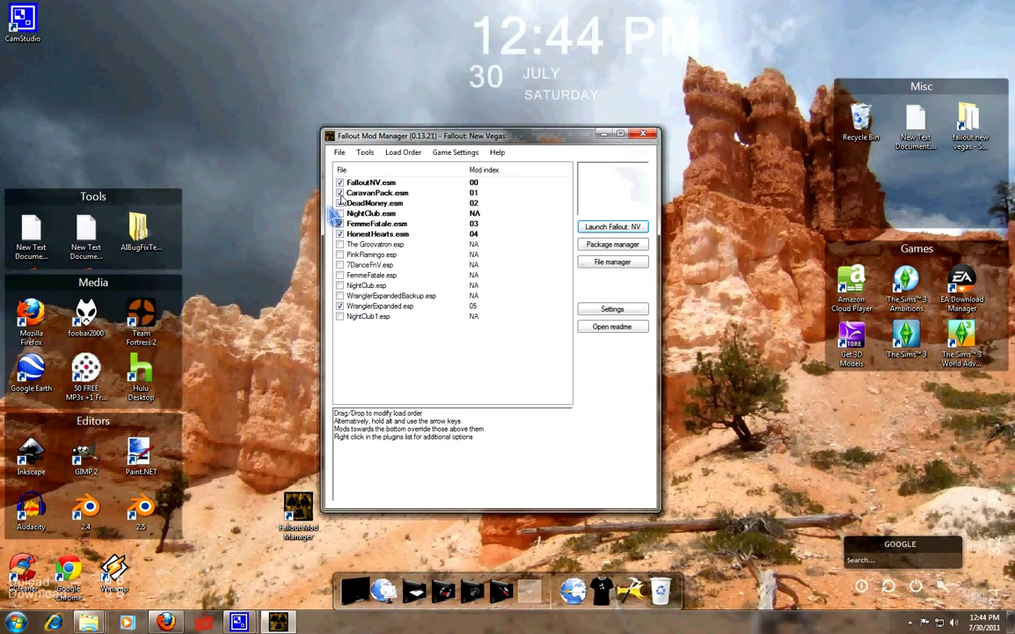
Launch the BSA Browser from the Tools menu and bring up its archive-open dialog.
left_click(364, 152)
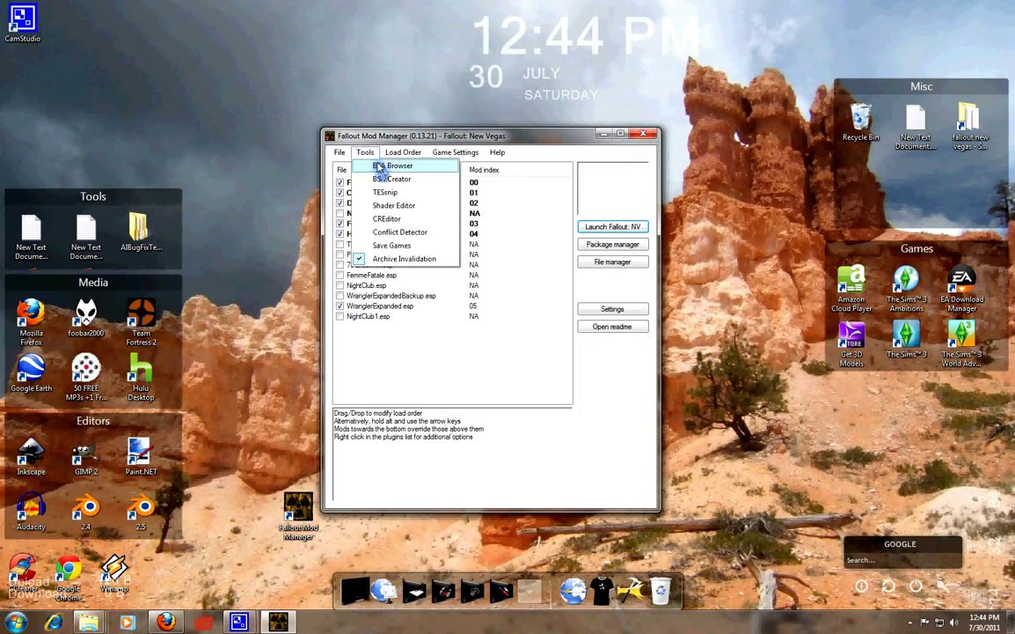
left_click(390, 165)
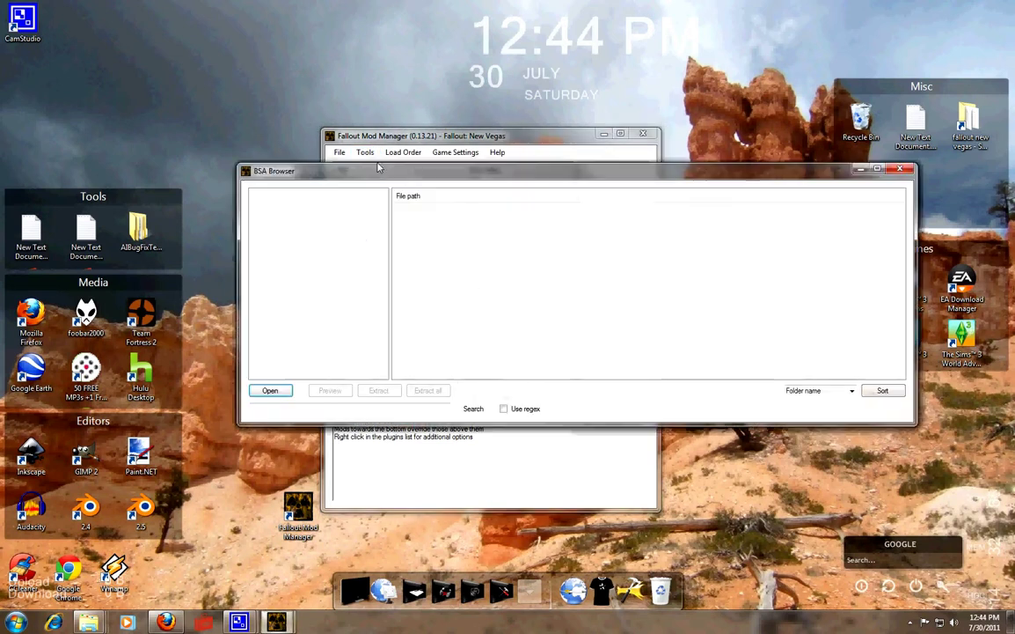
left_click(271, 391)
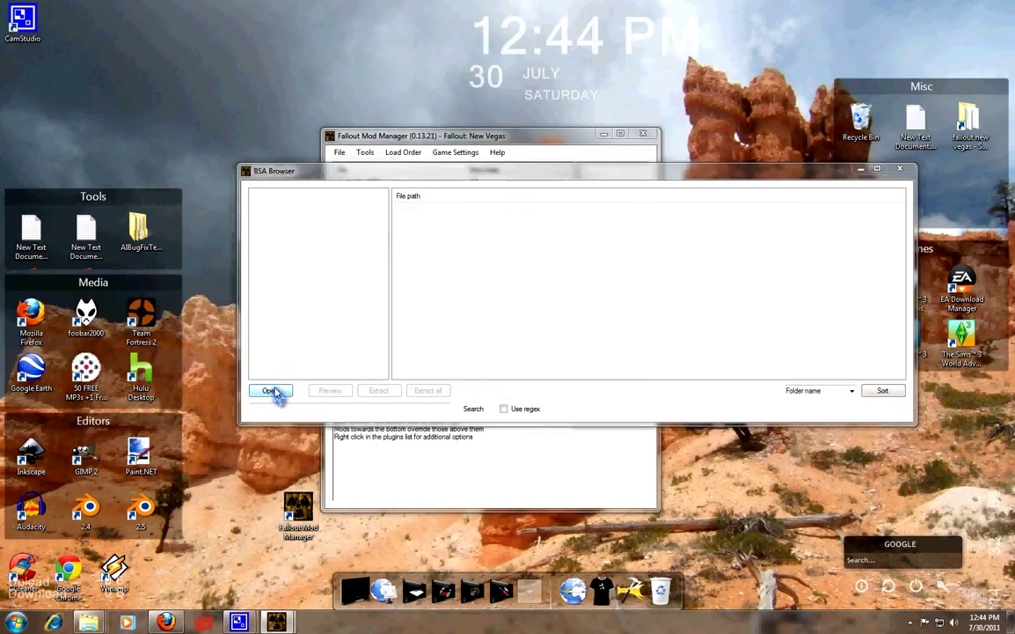
Select Fallout - Meshes.bsa from the New Vegas Data folder's archive list.
left_click(401, 415)
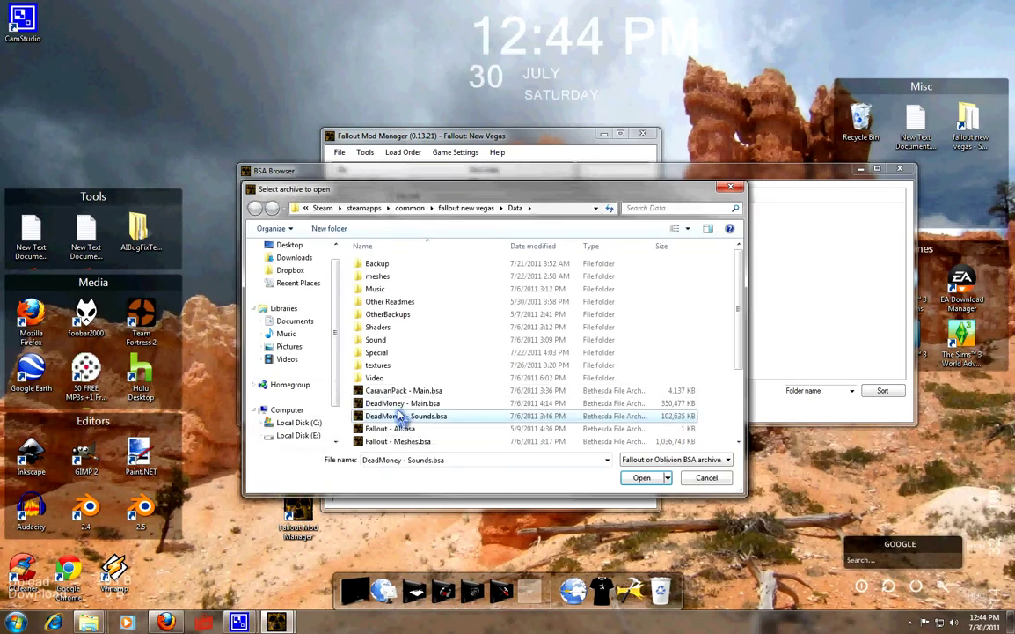
scroll(402, 416, "down", 2)
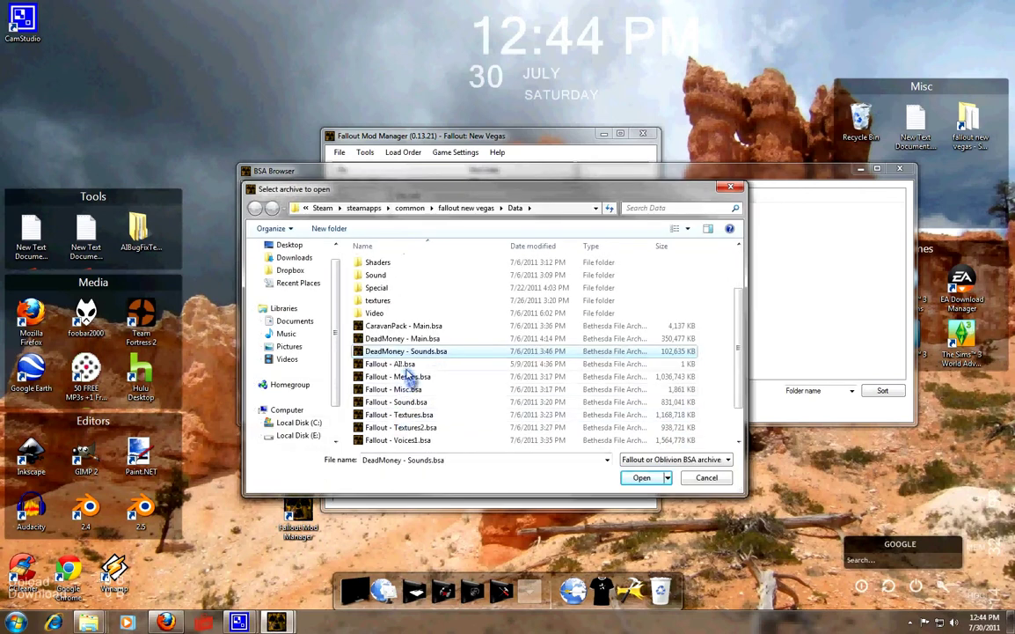
left_click(411, 376)
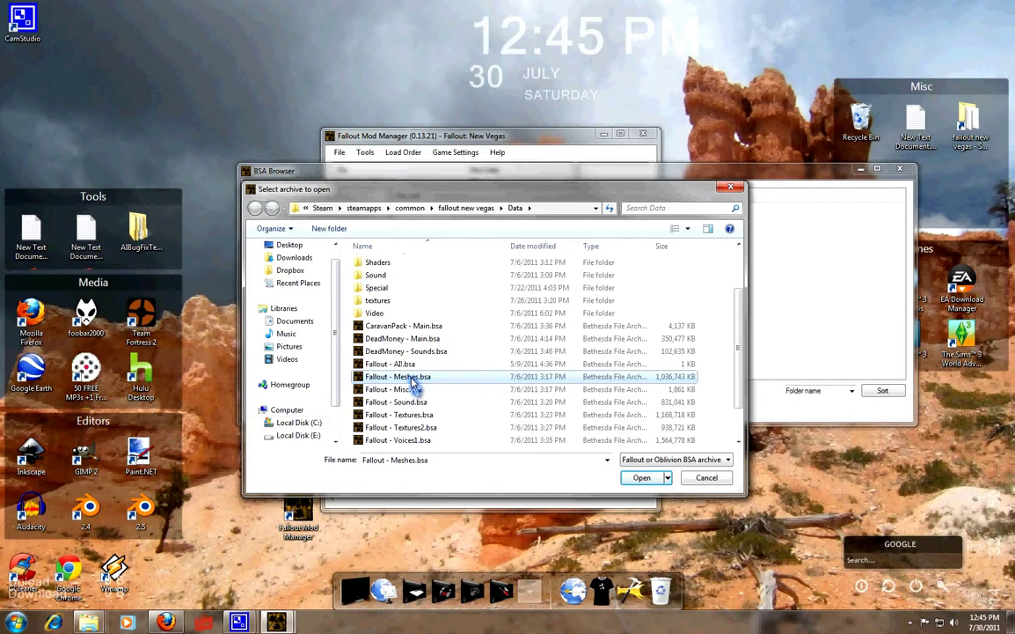
scroll(413, 387, "down", 1)
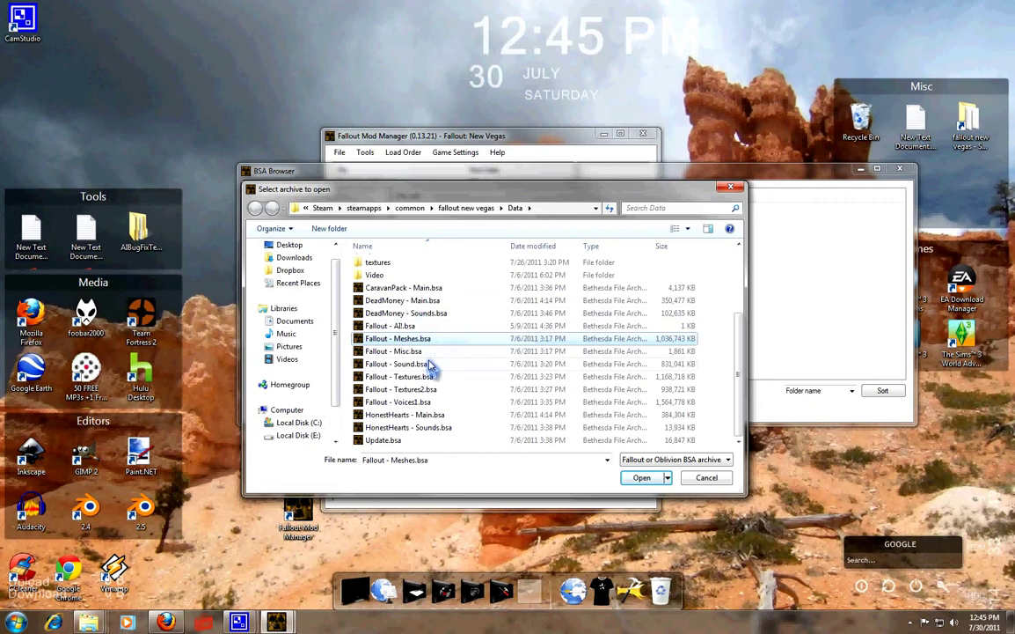
scroll(427, 343, "up", 2)
scroll(431, 366, "down", 2)
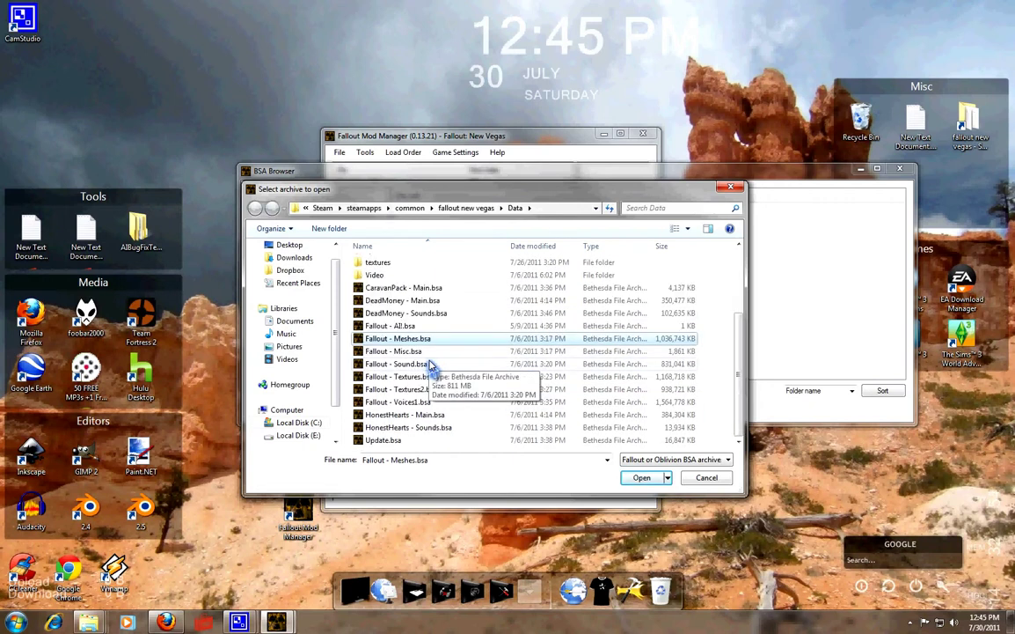
Load Fallout - Meshes.bsa and expand its Fallout - Meshes and meshes tree nodes.
double_click(407, 340)
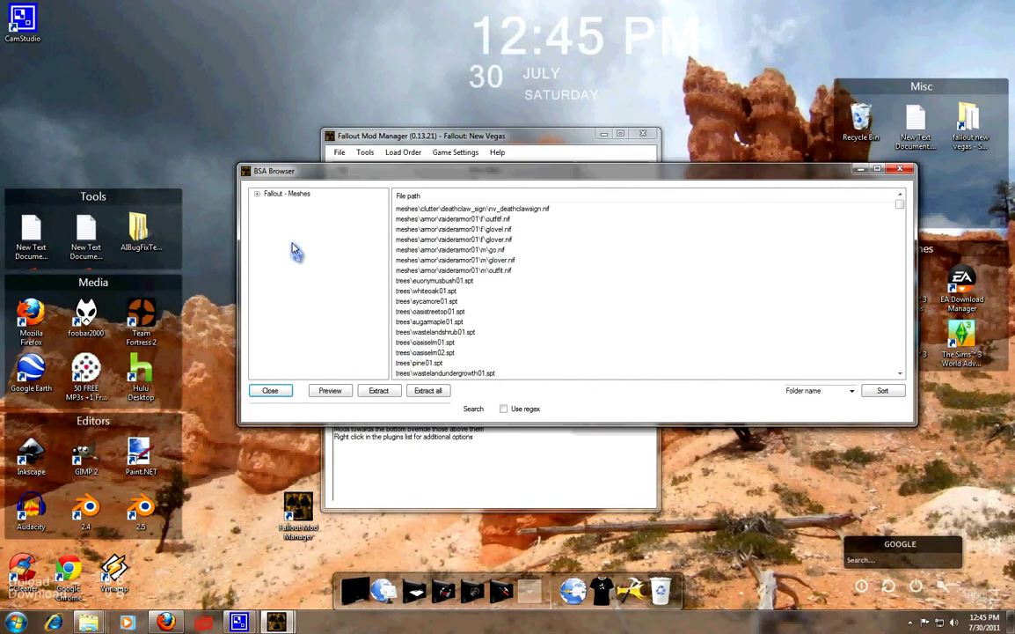
left_click(257, 194)
left_click(267, 203)
scroll(299, 246, "up", 1)
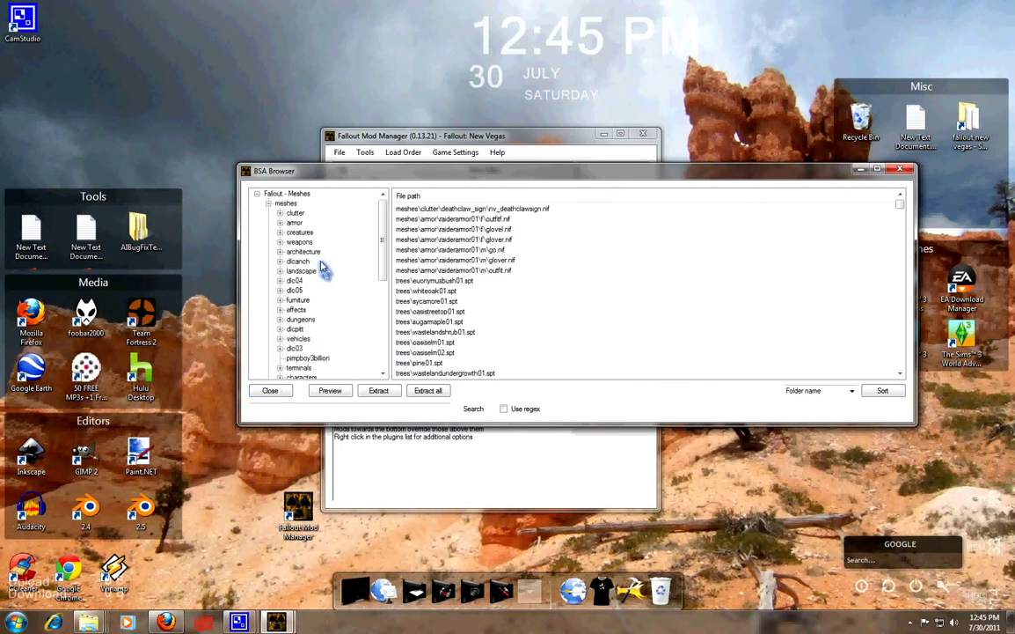
Browse the meshes folder, the whole archive, and the clutter and weapons subfolders.
left_click(285, 194)
left_click(286, 204)
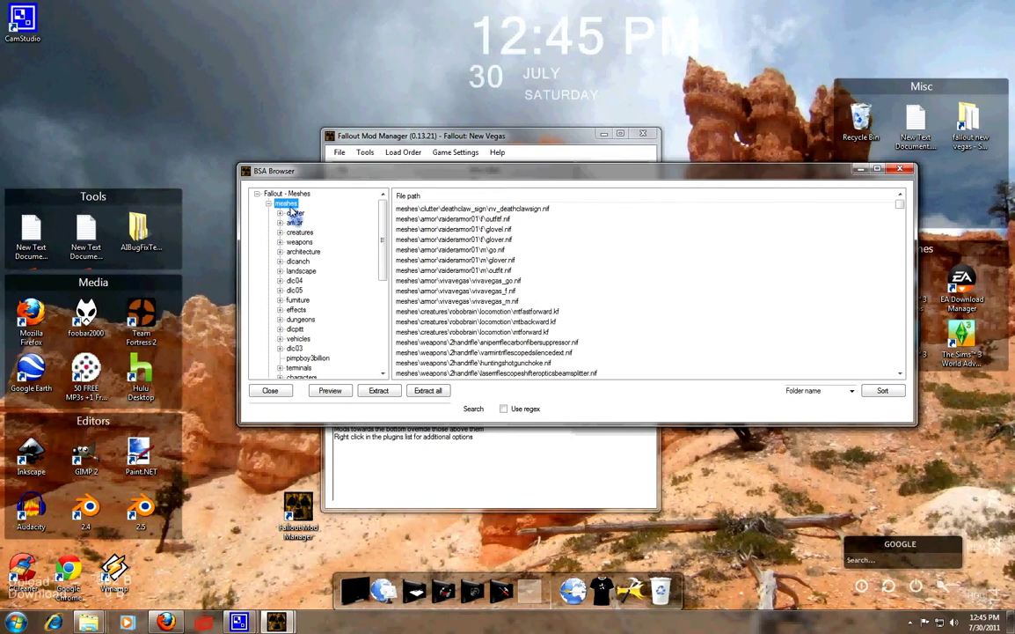
left_click(280, 194)
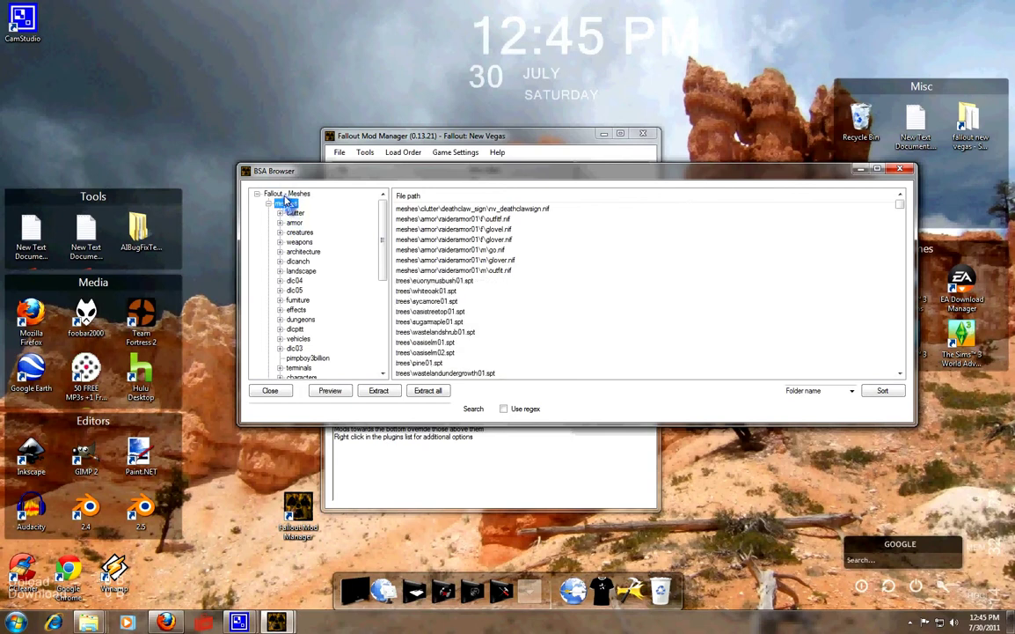
left_click(286, 203)
left_click(286, 194)
left_click(288, 204)
left_click(295, 213)
left_click(299, 242)
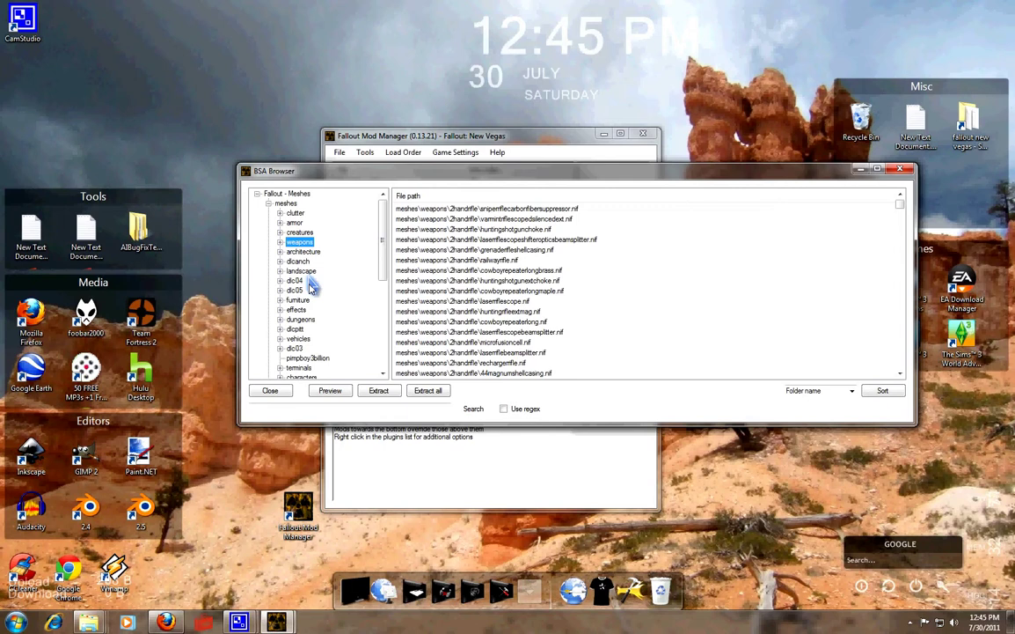
Browse the armor and dlcanch subfolders, collapse dlc04, and return to meshes.
left_click(284, 194)
left_click(285, 204)
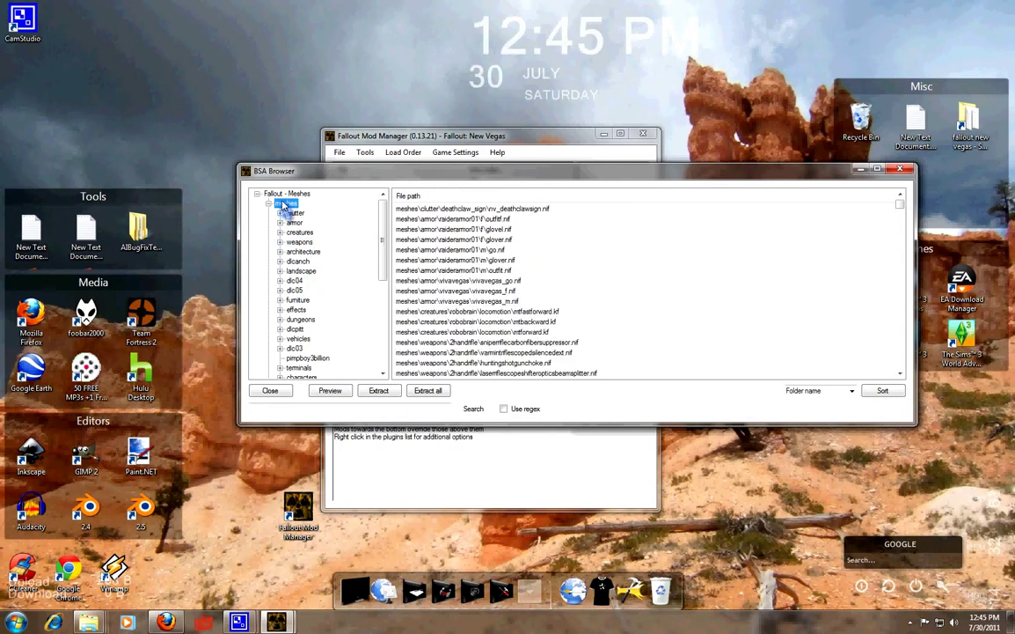
left_click(294, 222)
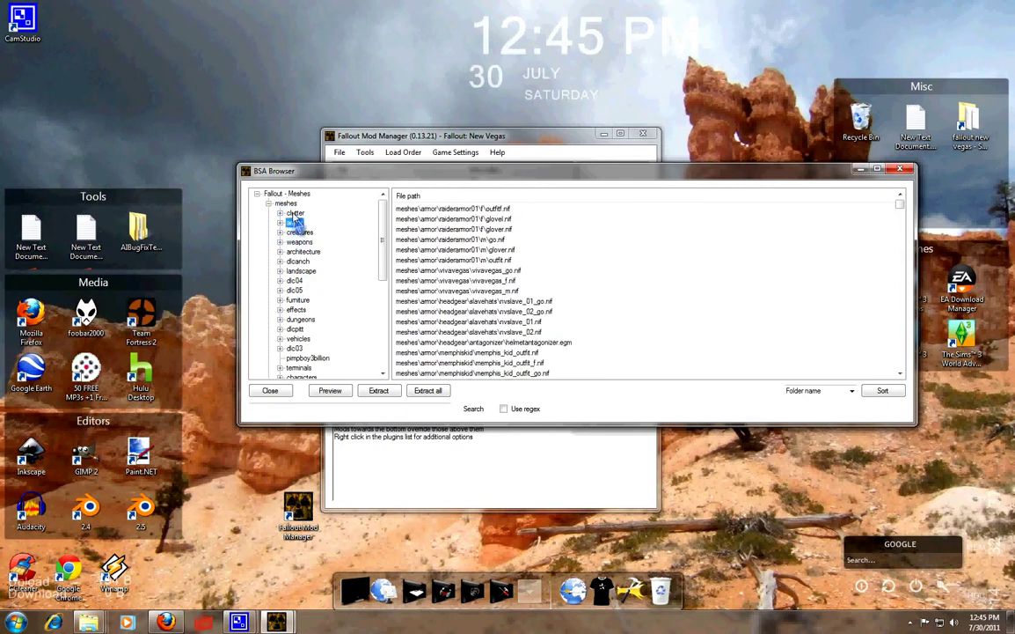
left_click(296, 262)
left_click(280, 280)
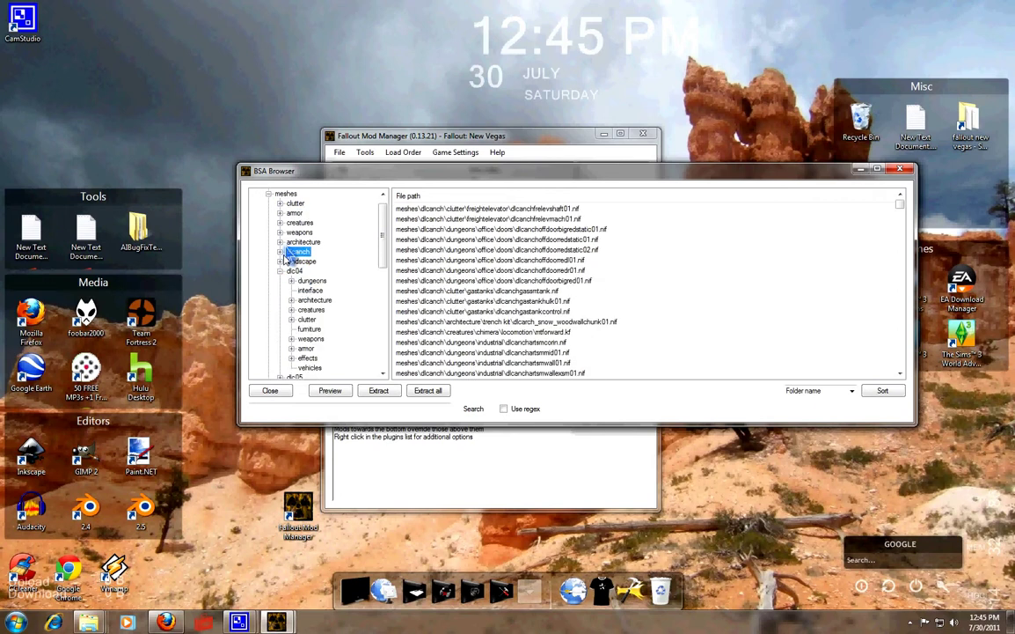
left_click(280, 271)
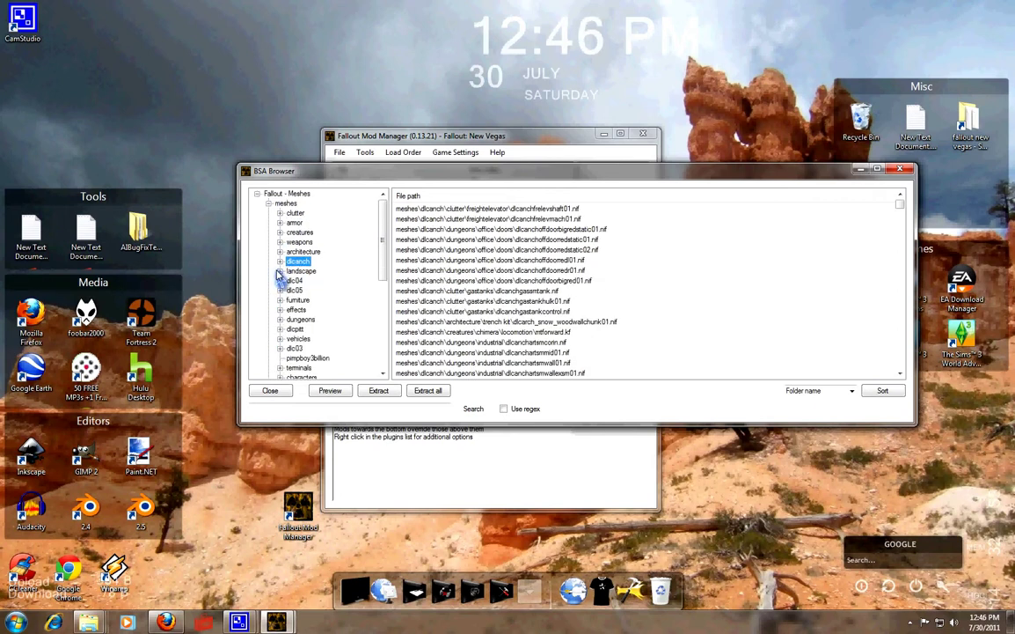
left_click(287, 205)
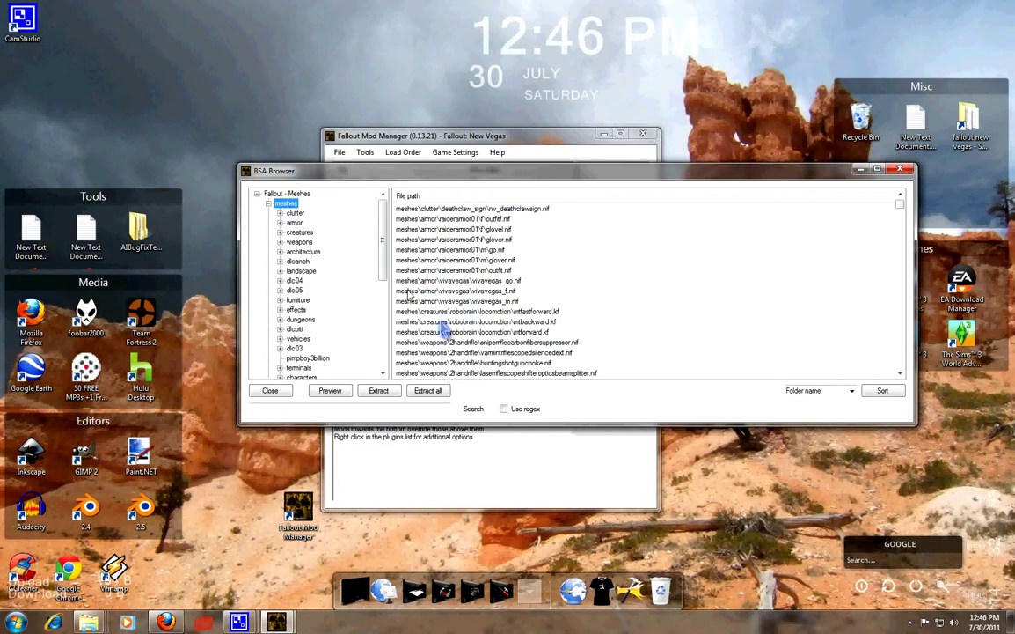
Select the Fallout - Meshes root node to list all archive files, including trees .spt files.
left_click(280, 193)
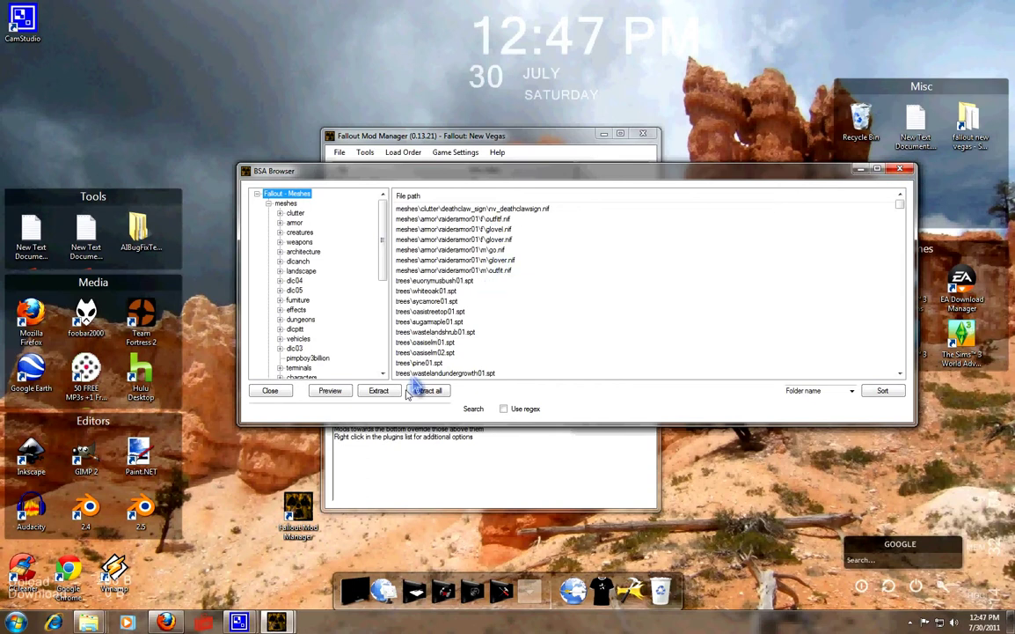
Search for 'tableround' and extract meshes\furniture\vault\tableroundvault01.nif.
left_click(405, 403)
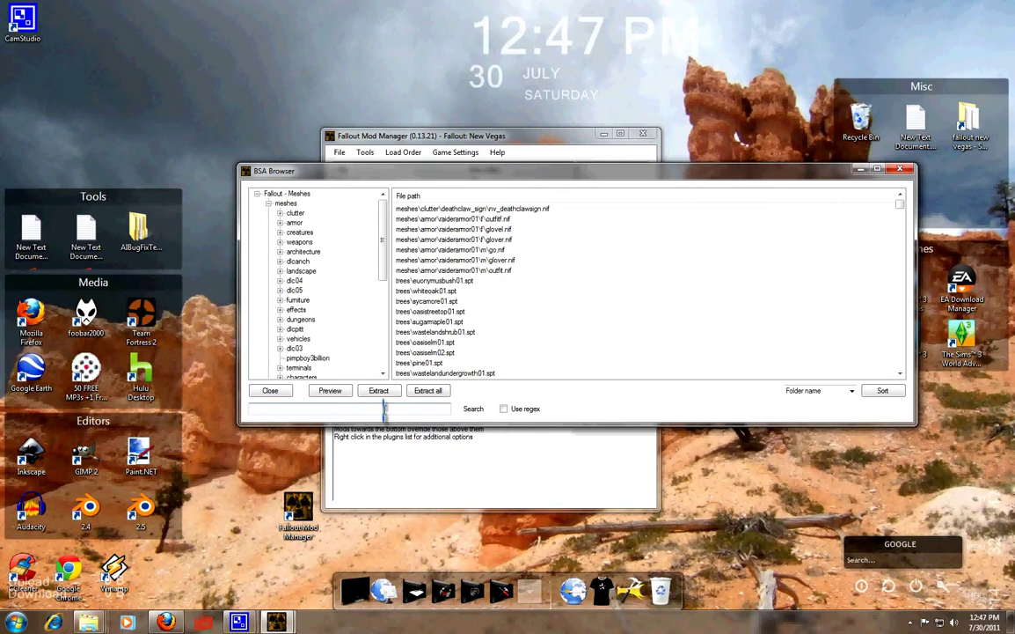
type("ableround")
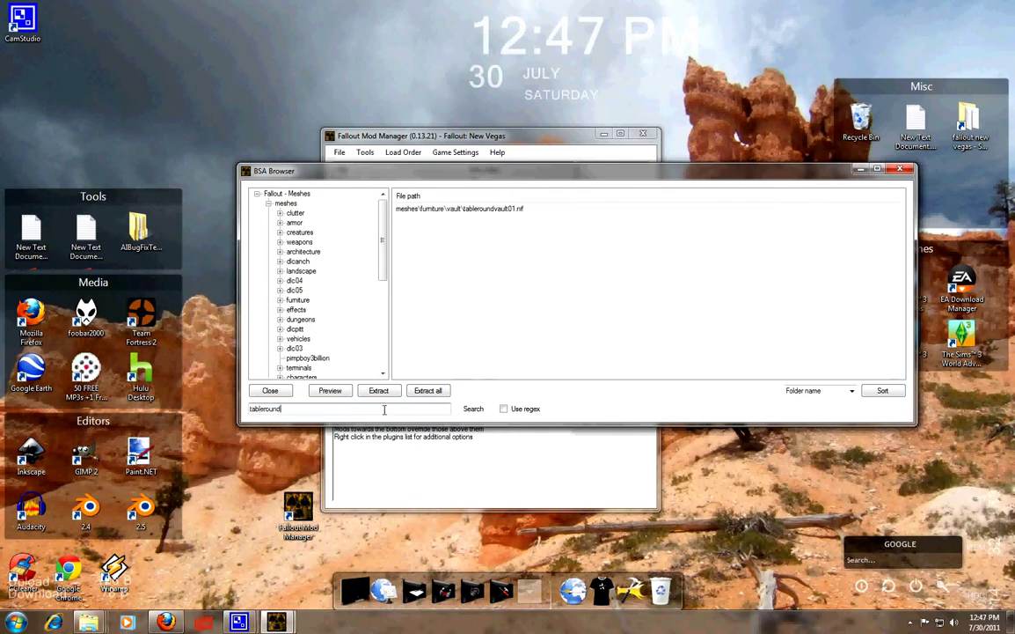
left_click(498, 211)
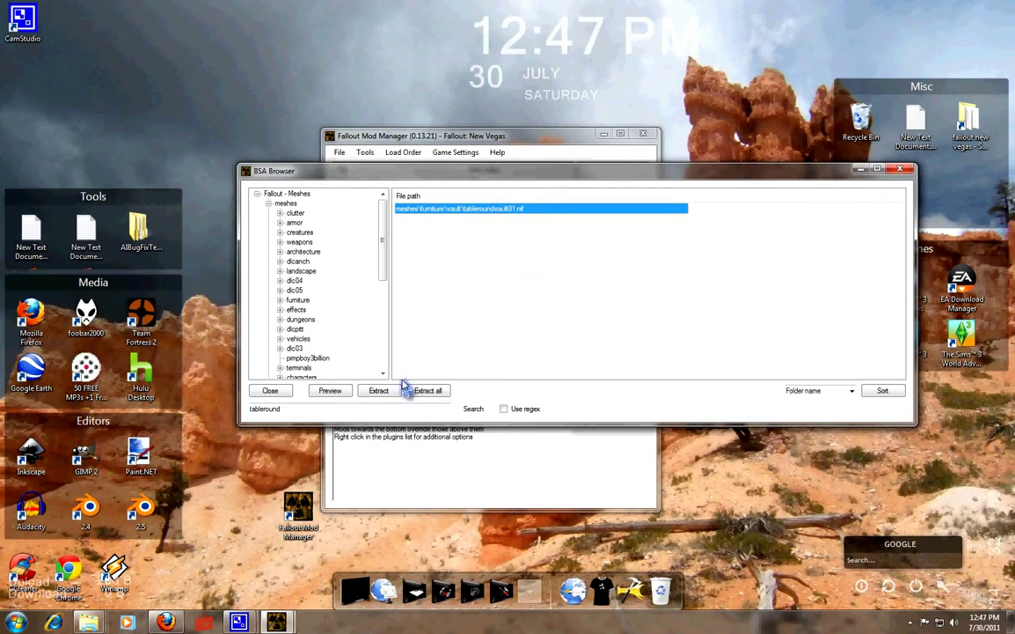
left_click(374, 398)
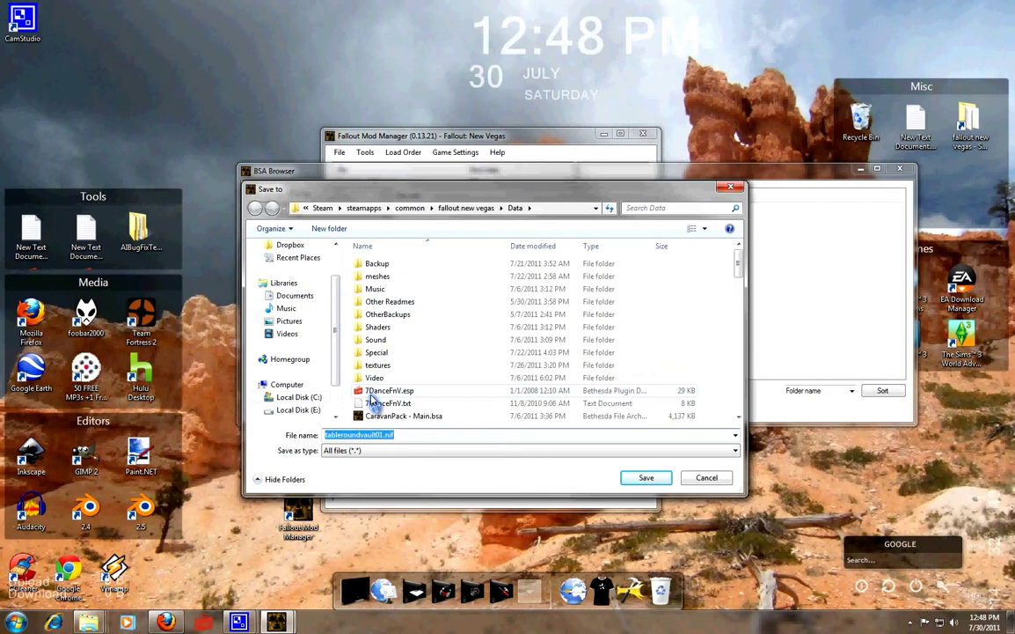
Save tableroundvault01.nif to Local Disk (C:), confirming replacement of the existing file.
left_click(297, 398)
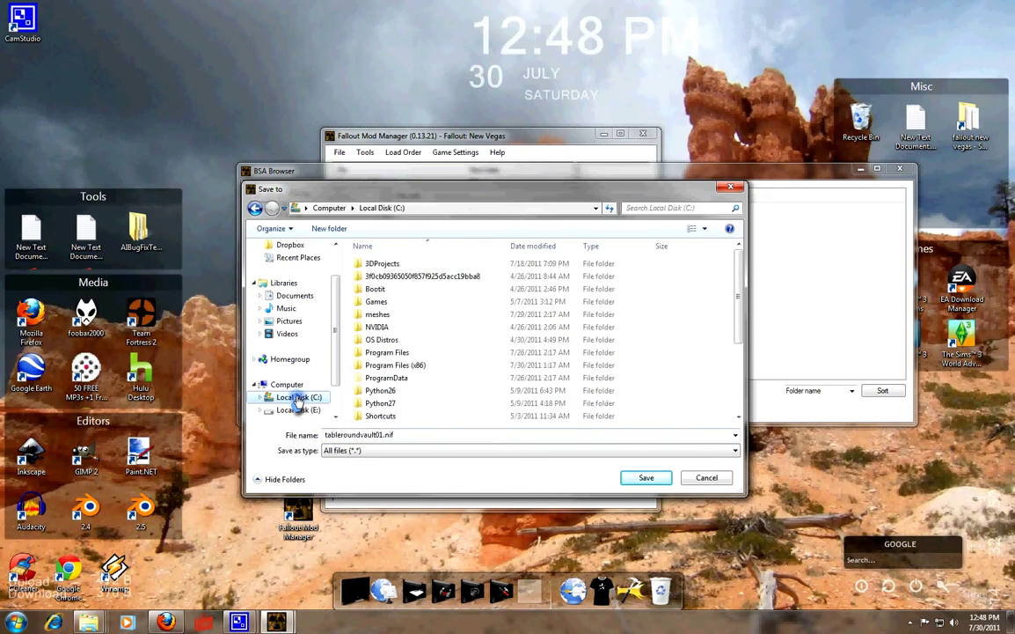
scroll(304, 387, "down", 2)
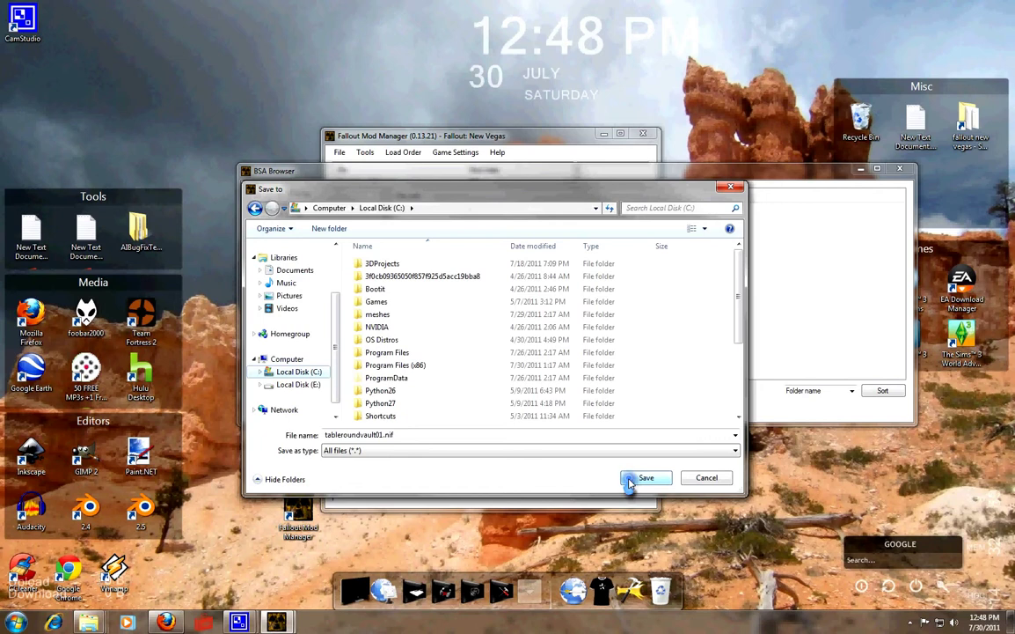
left_click(646, 478)
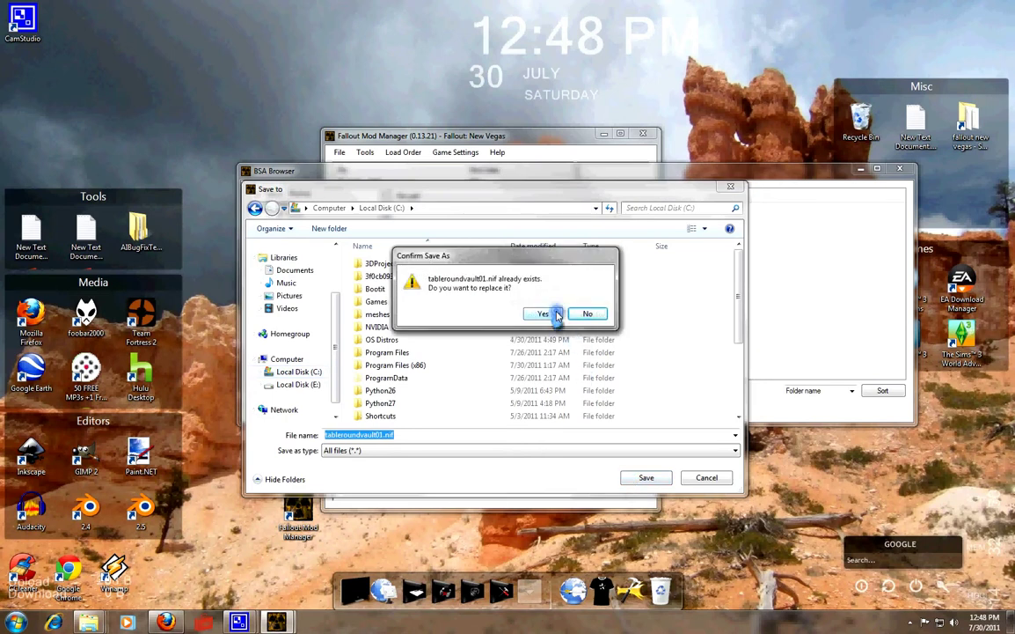
left_click(538, 315)
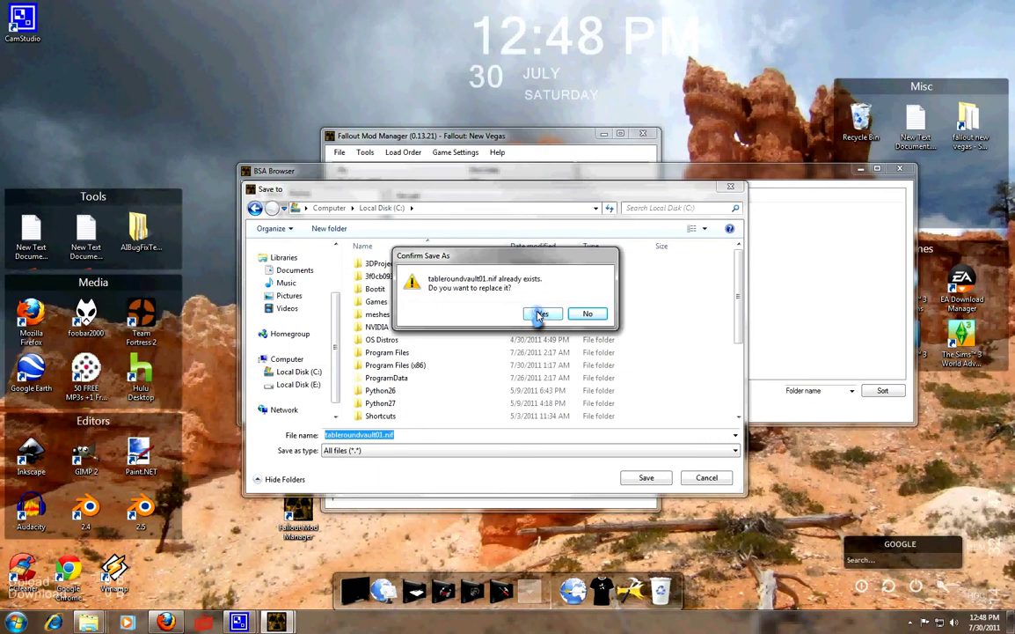
left_click(538, 316)
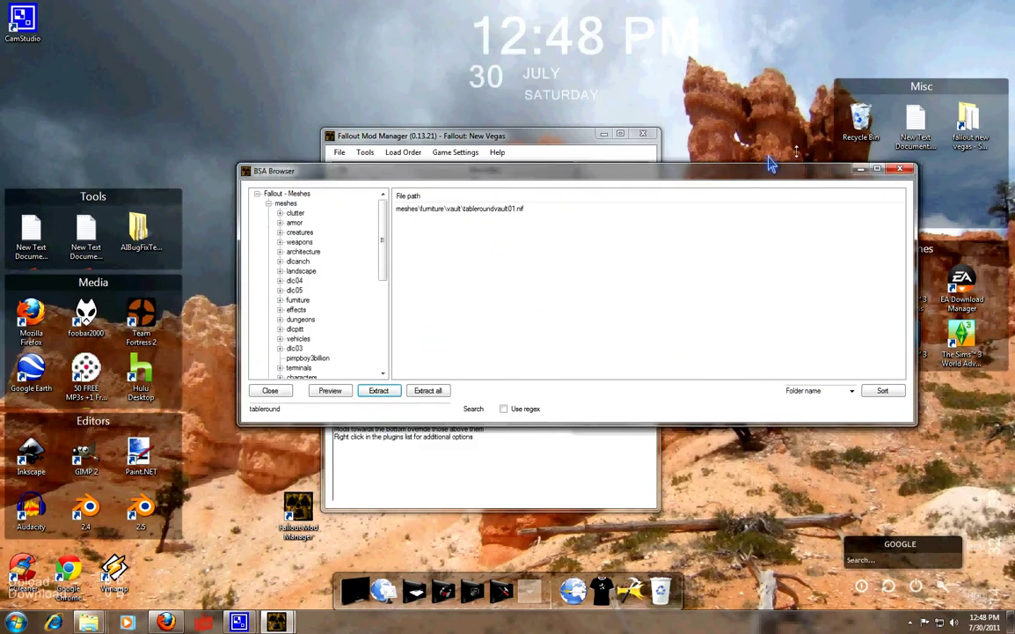
Close BSA Browser and Fallout Mod Manager, then open the Computer window with Win+E.
left_click(897, 170)
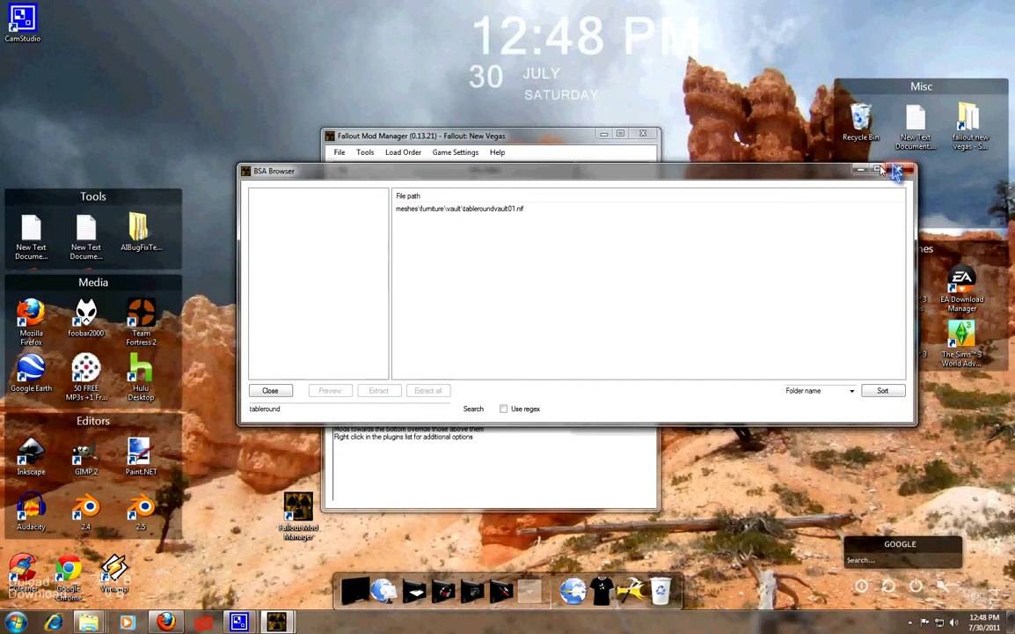
left_click(635, 138)
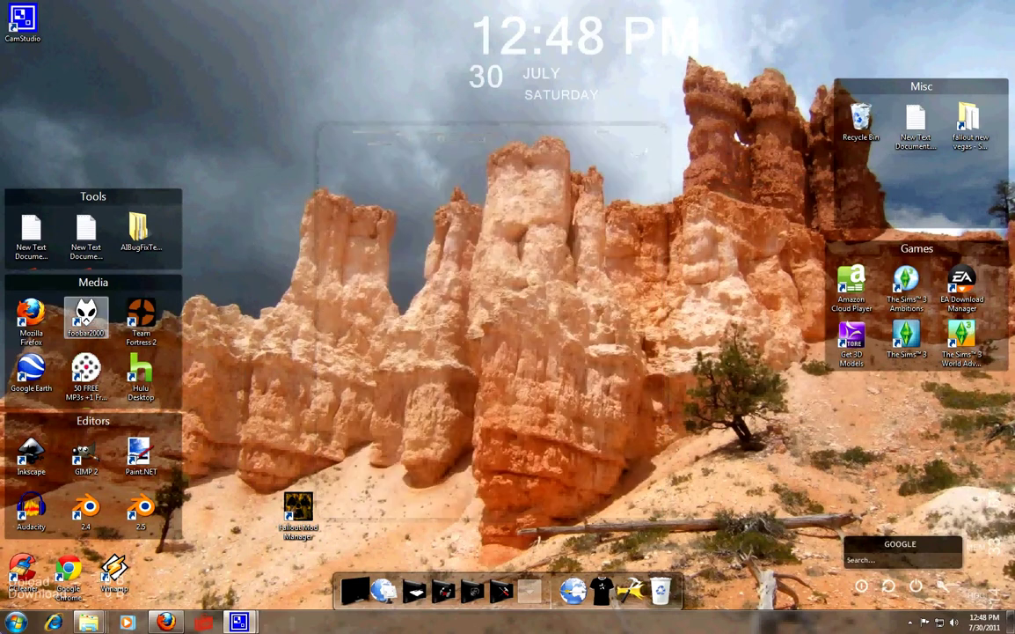
key("super")
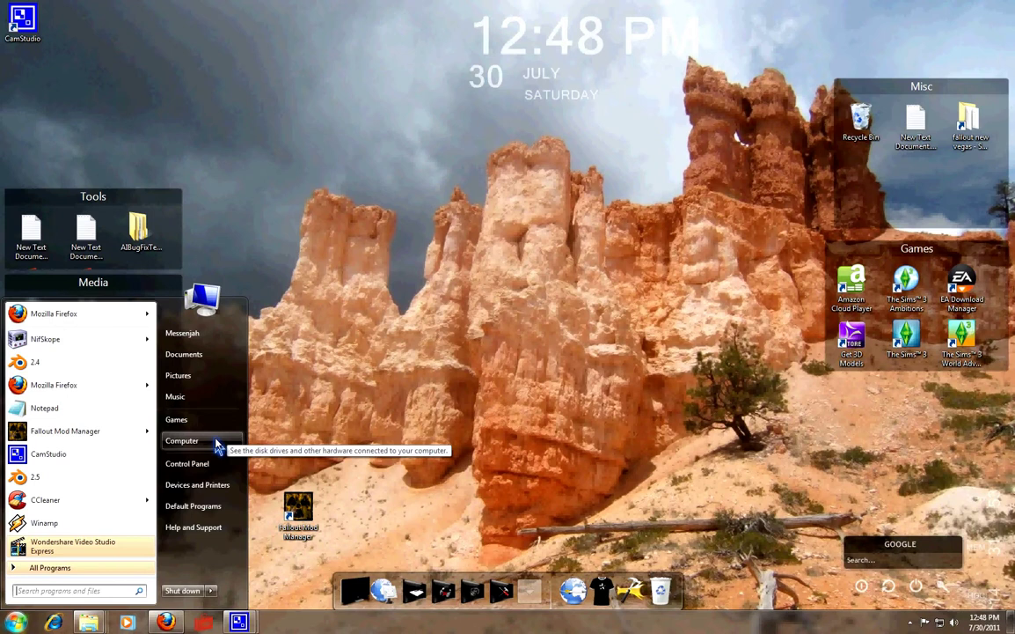
key("Escape")
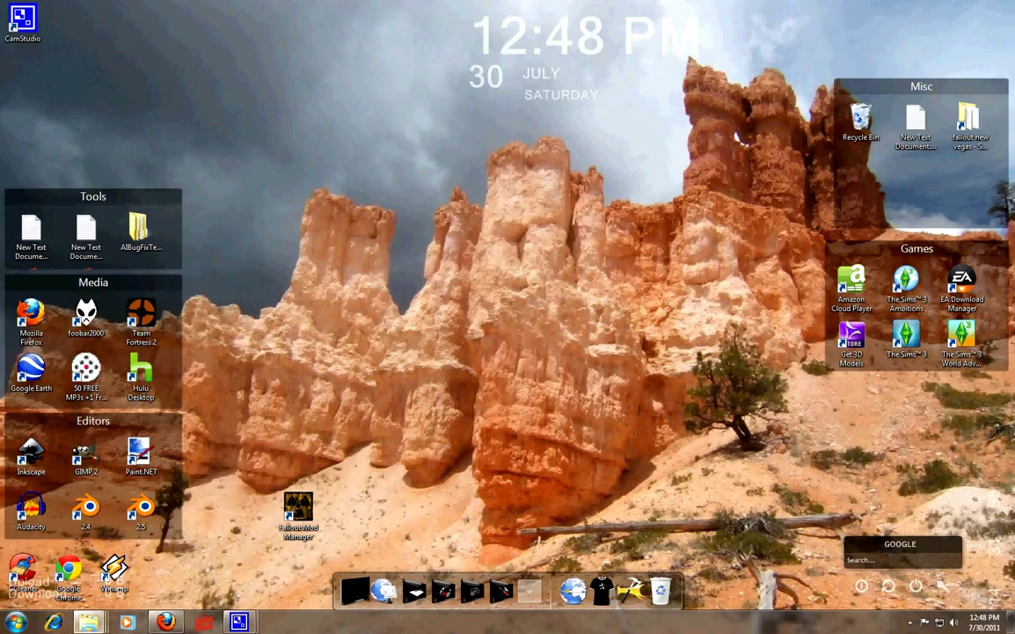
key("super+e")
left_click_drag(940, 59, 357, 34)
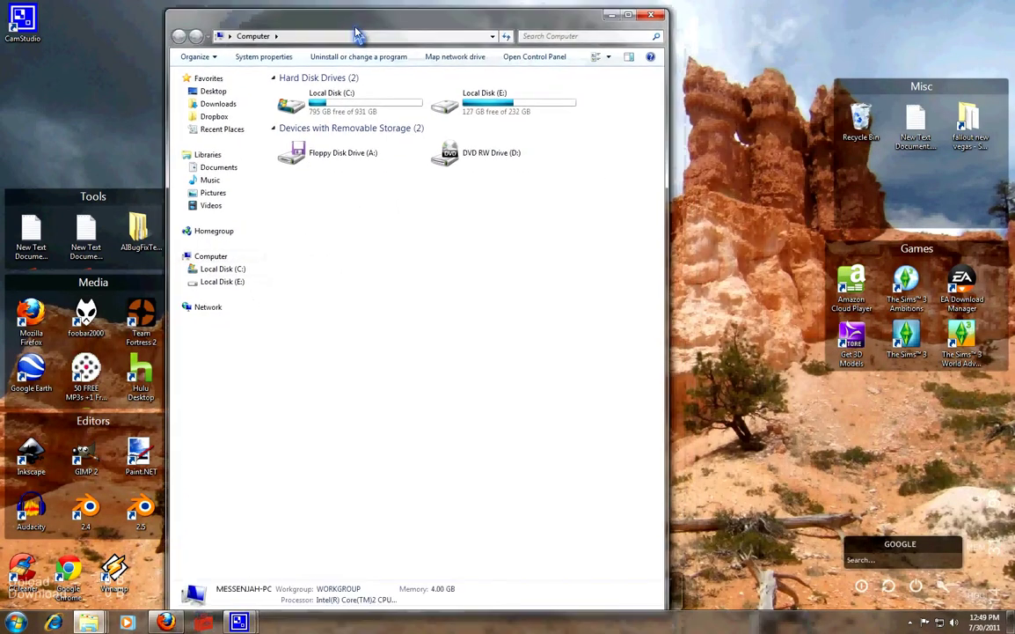
In Local Disk (C:), open tableroundvault01.nif with NifSkope.exe via Open with.
double_click(352, 97)
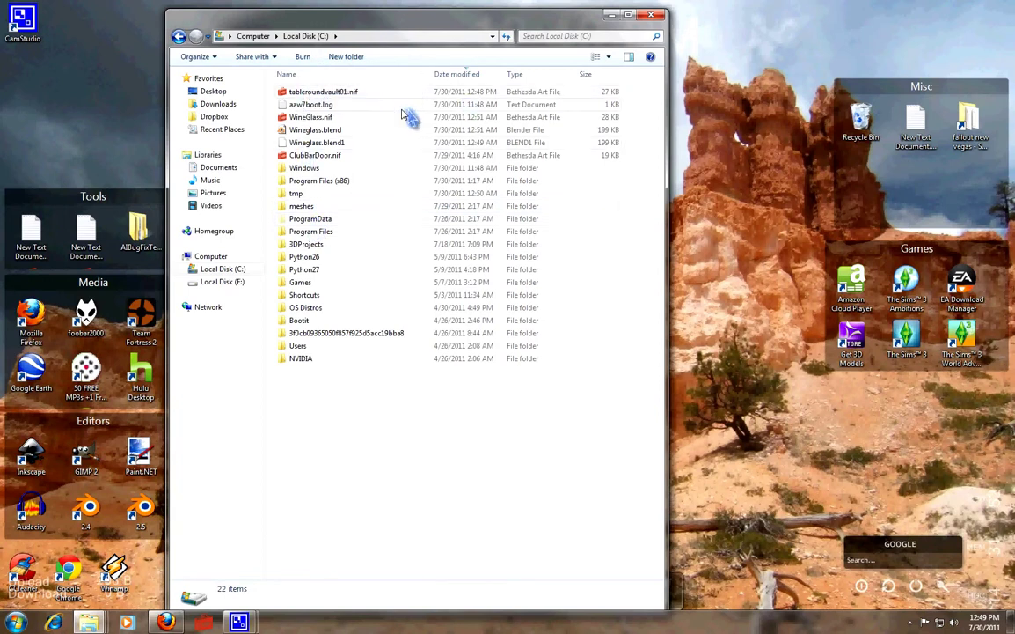
right_click(333, 91)
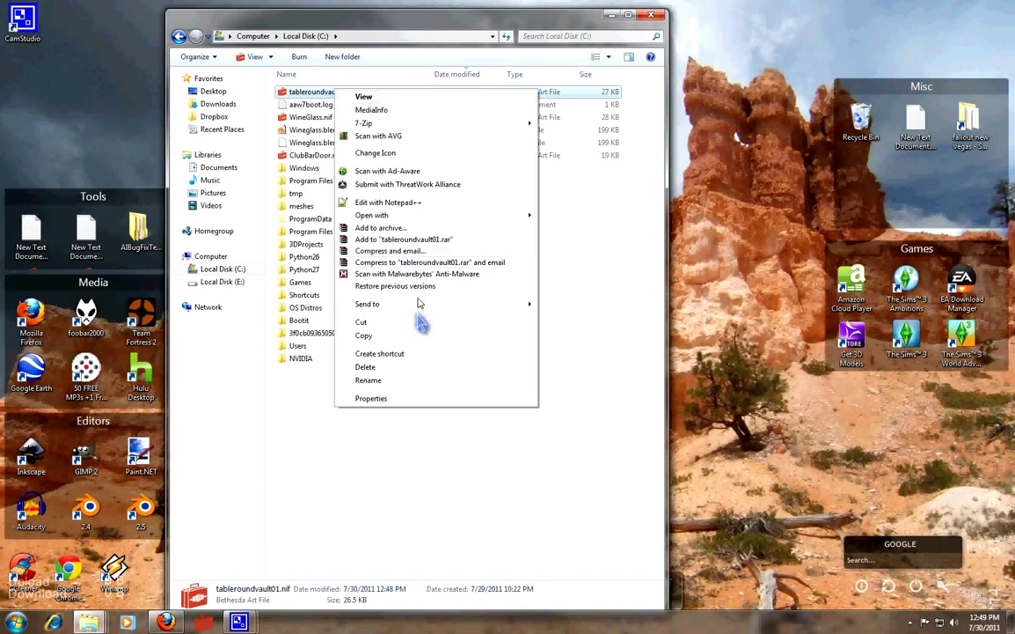
mouse_move(403, 215)
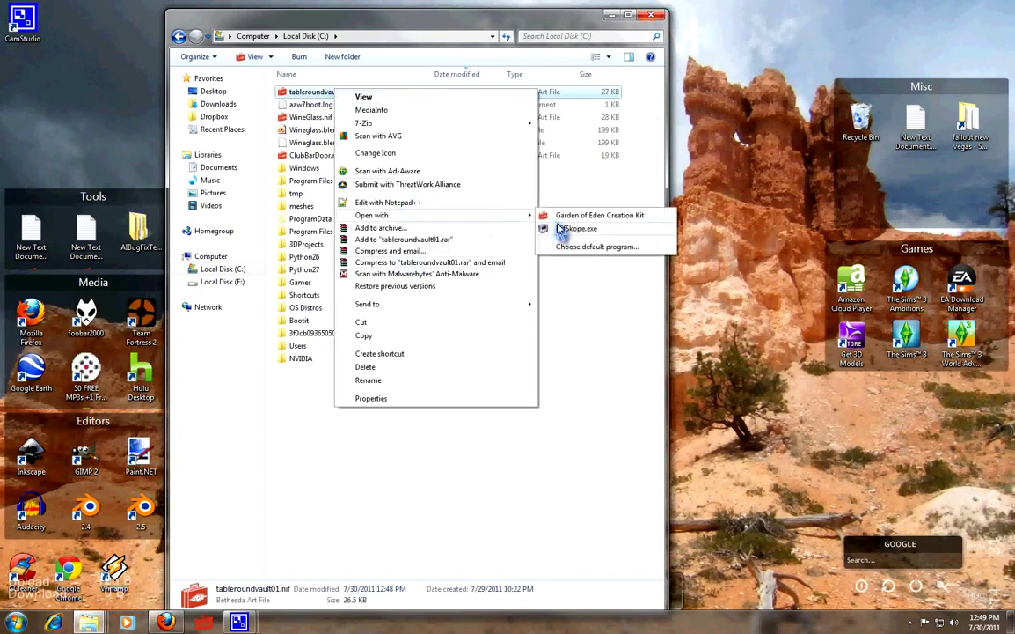
left_click(561, 229)
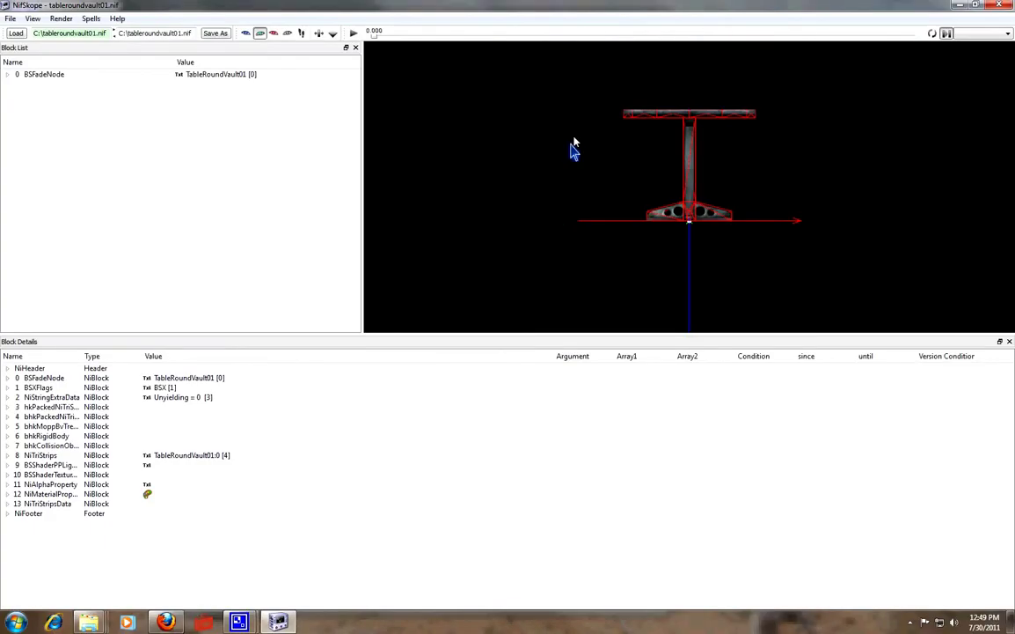
Orbit the round table to top and side views, then select root BSFadeNode TableRoundVault01.
left_click_drag(573, 149, 650, 202)
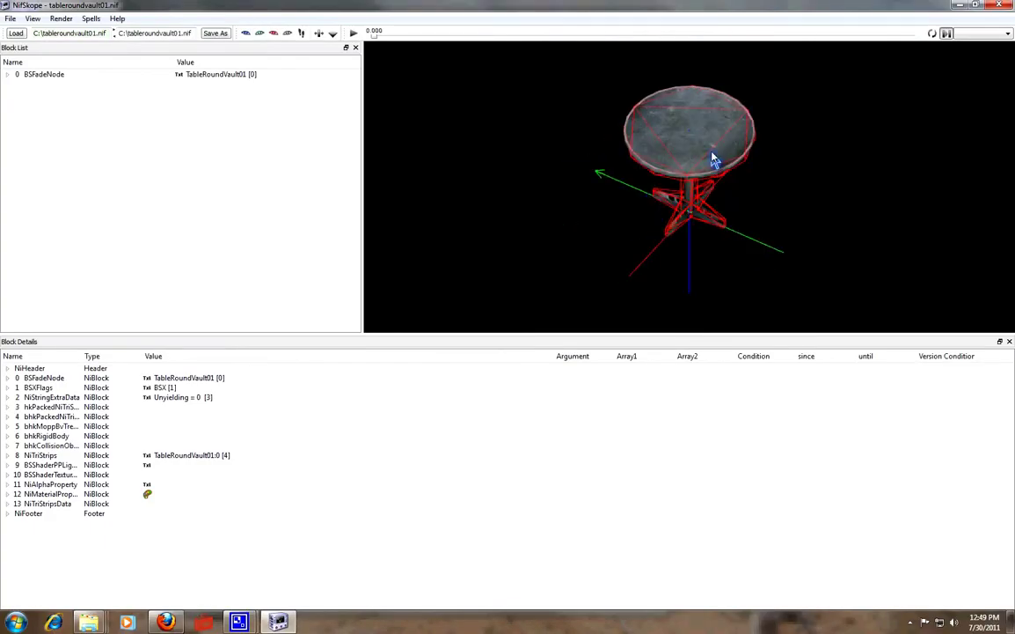
left_click_drag(714, 160, 750, 186)
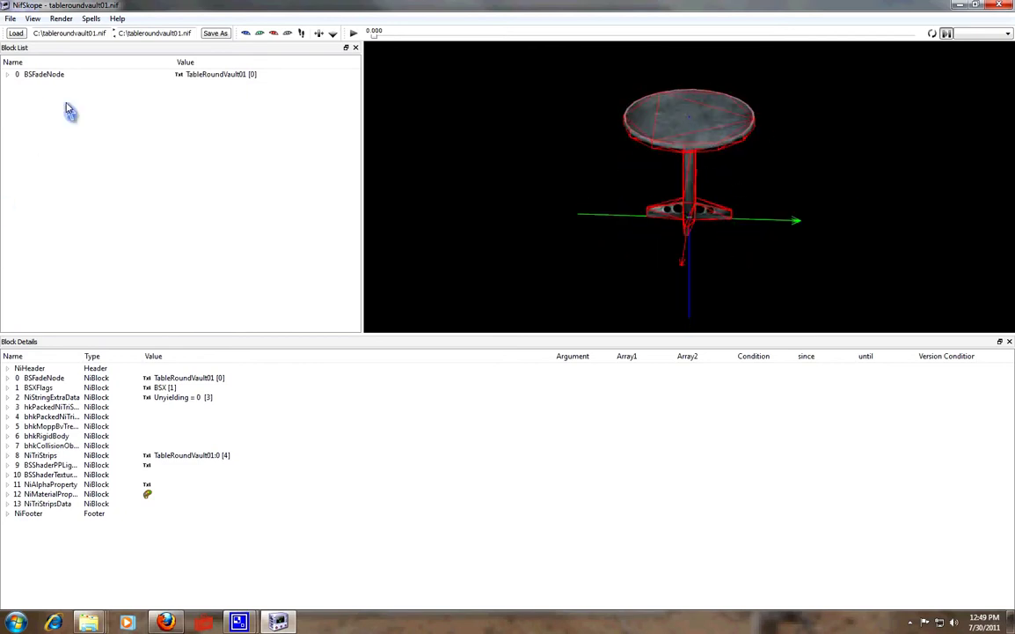
left_click(49, 76)
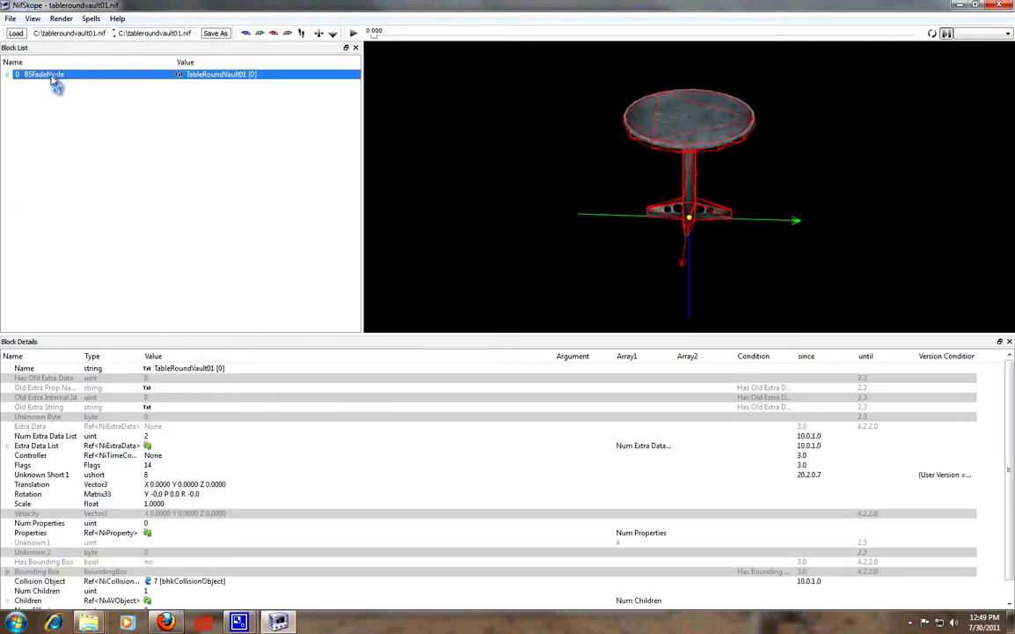
Expand BSFadeNode and select BSXFlags, showing name BSX with Integer Data 2.
left_click(7, 74)
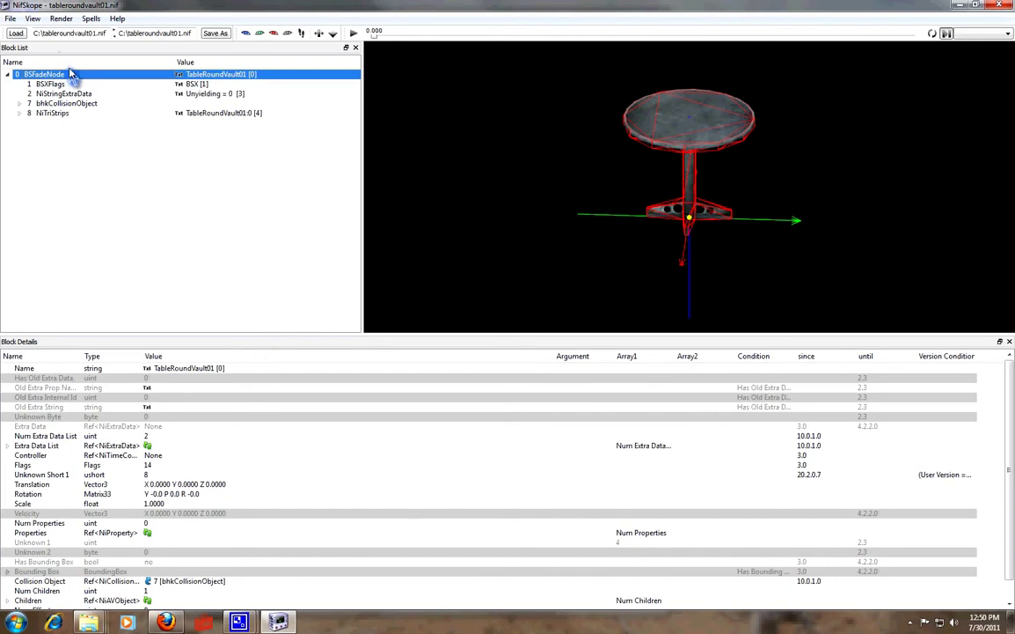
mouse_move(58, 77)
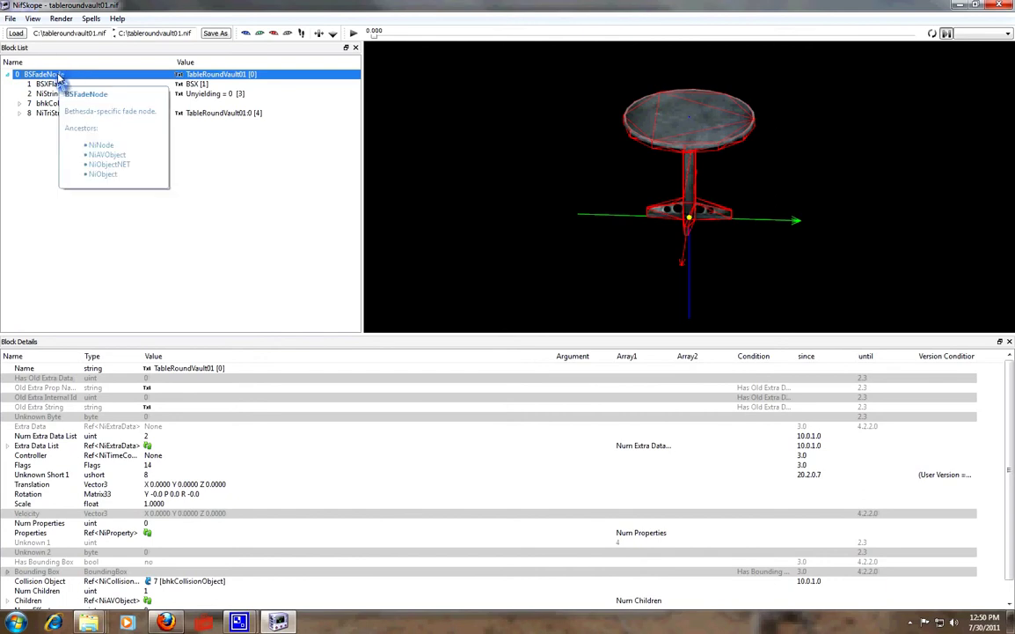
left_click(65, 85)
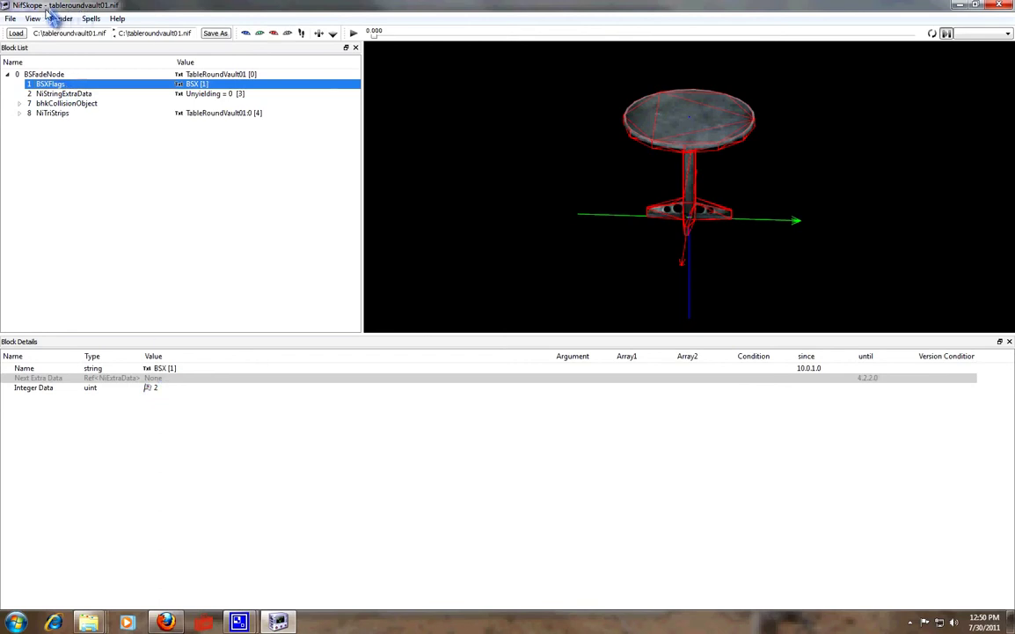
left_click(34, 19)
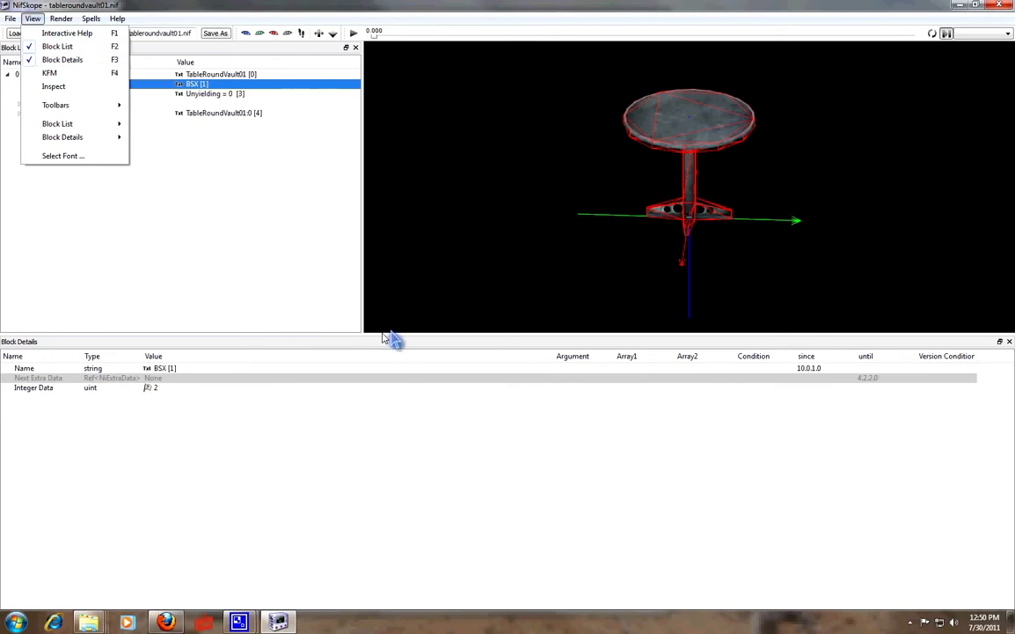
left_click(180, 350)
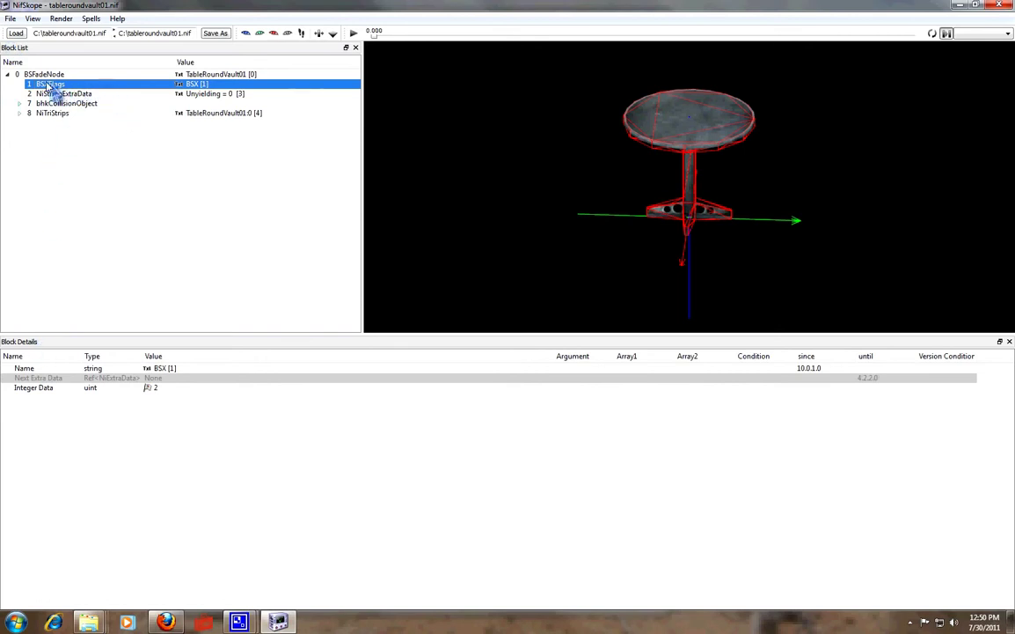
mouse_move(51, 90)
double_click(147, 389)
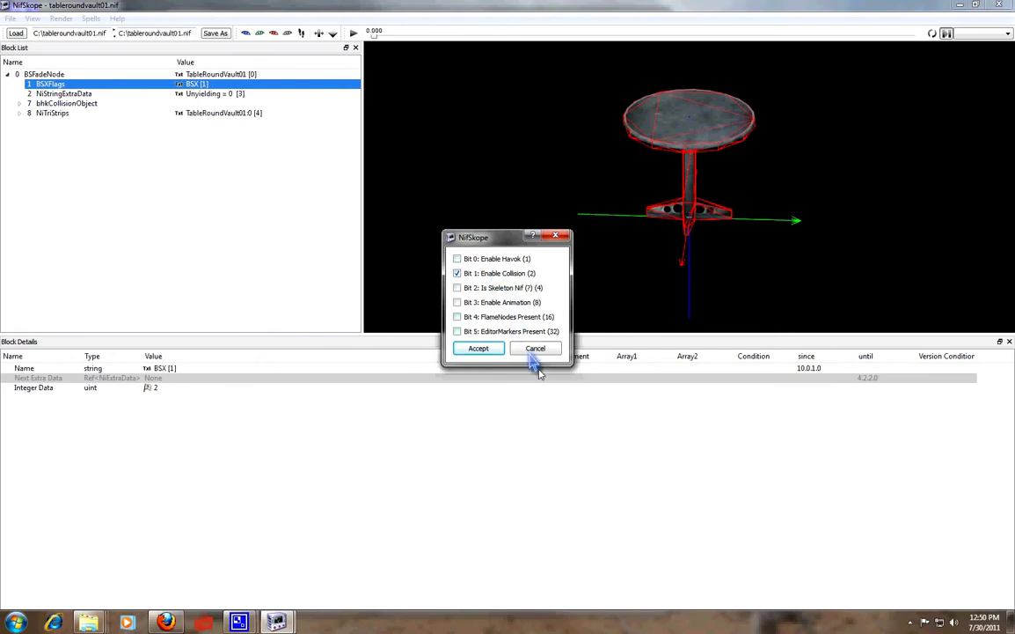
Close the flag bits editor with BSXFlags still 2, then expand bhkCollisionObject.
left_click(554, 348)
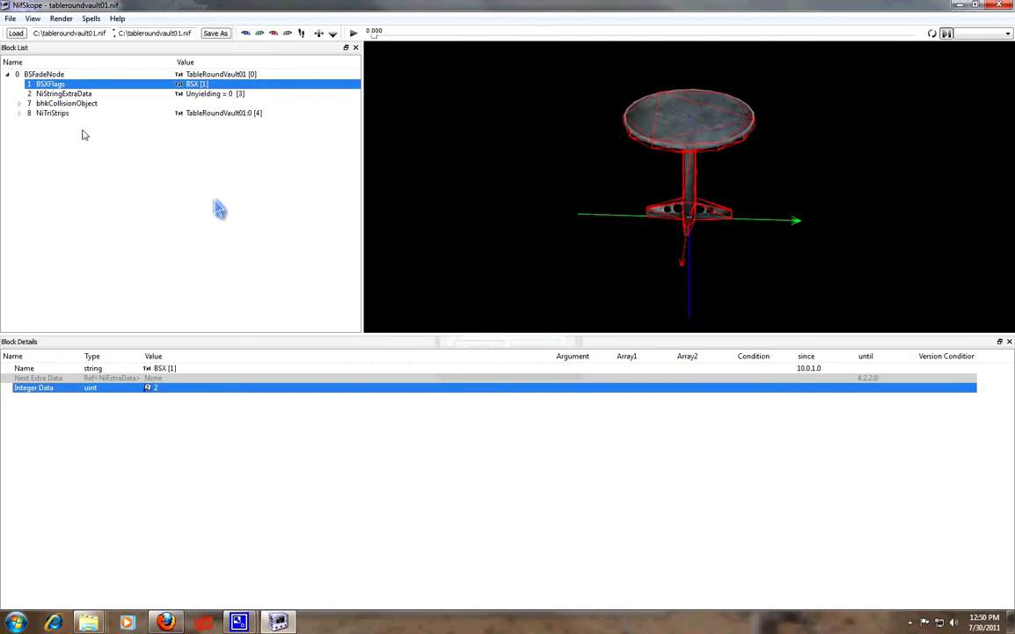
left_click(54, 103)
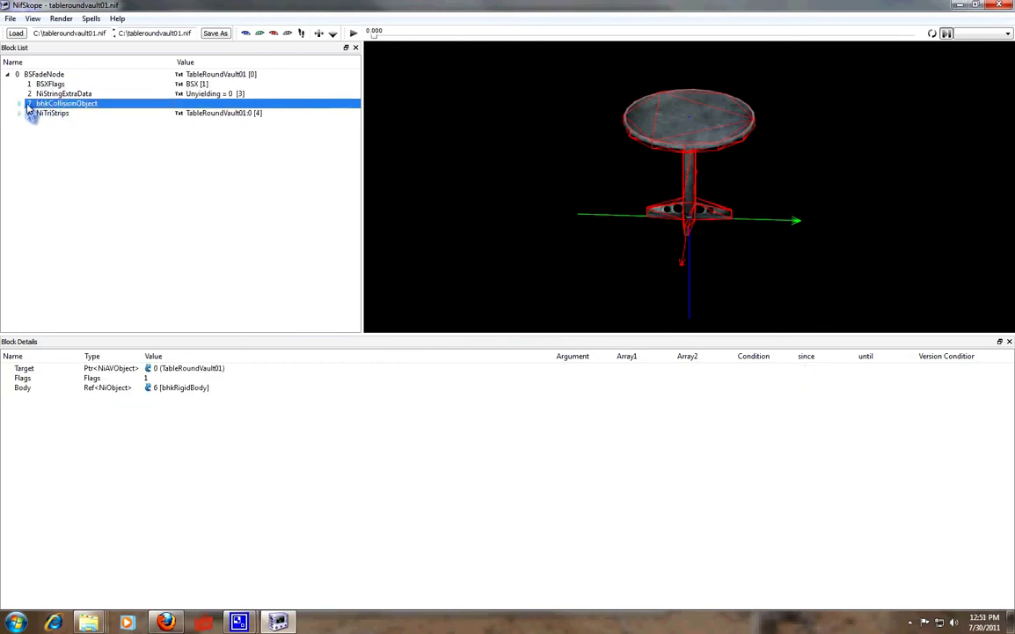
left_click(19, 103)
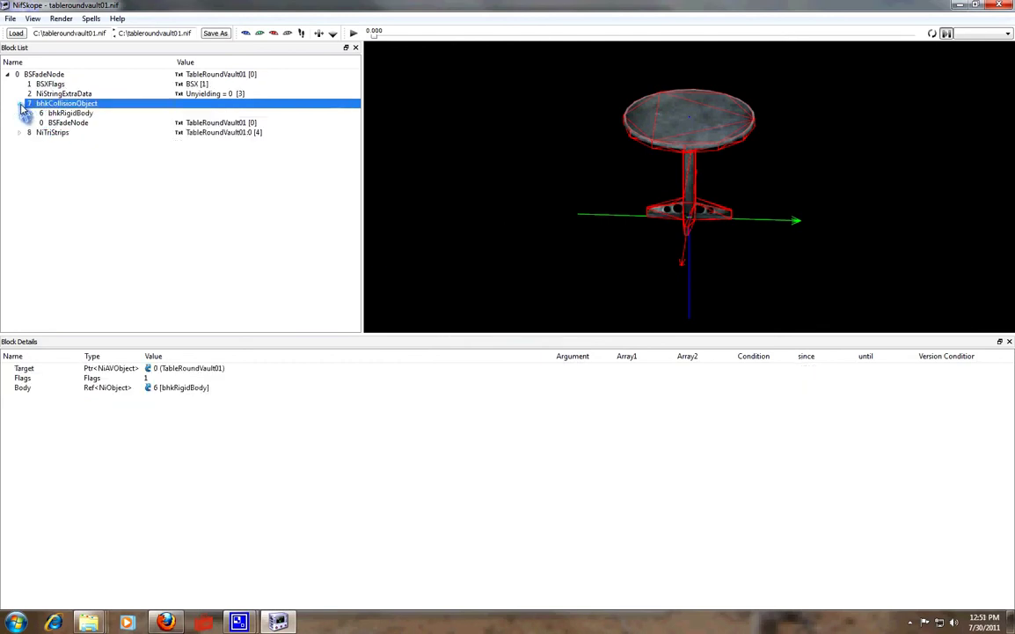
Inspect bhkRigidBody, then show NiTriStrips TableRoundVault01:0 with Data block 13.
left_click(75, 112)
left_click(77, 122)
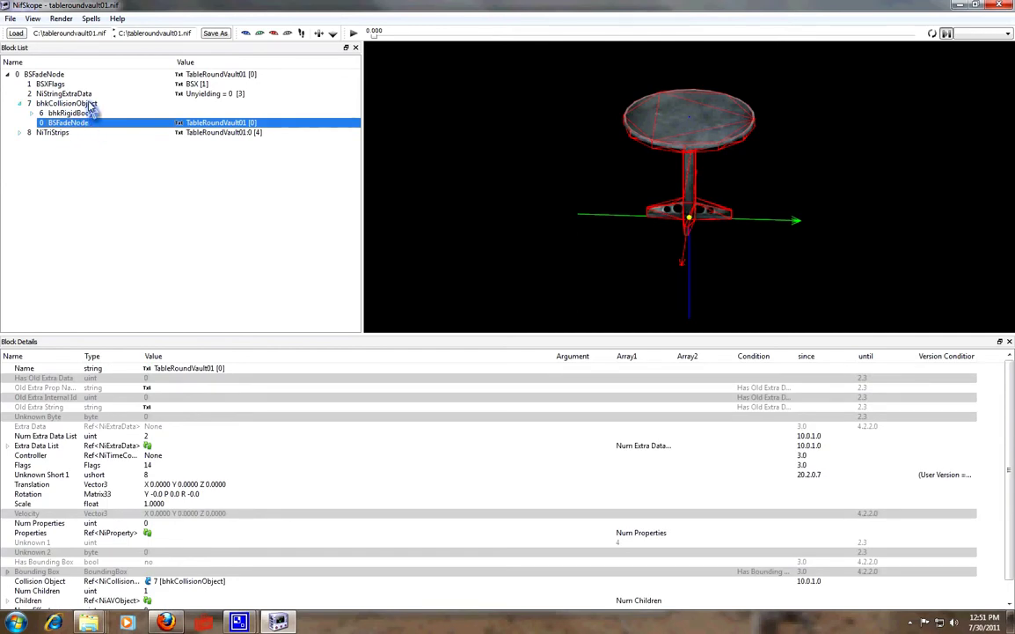
left_click(50, 135)
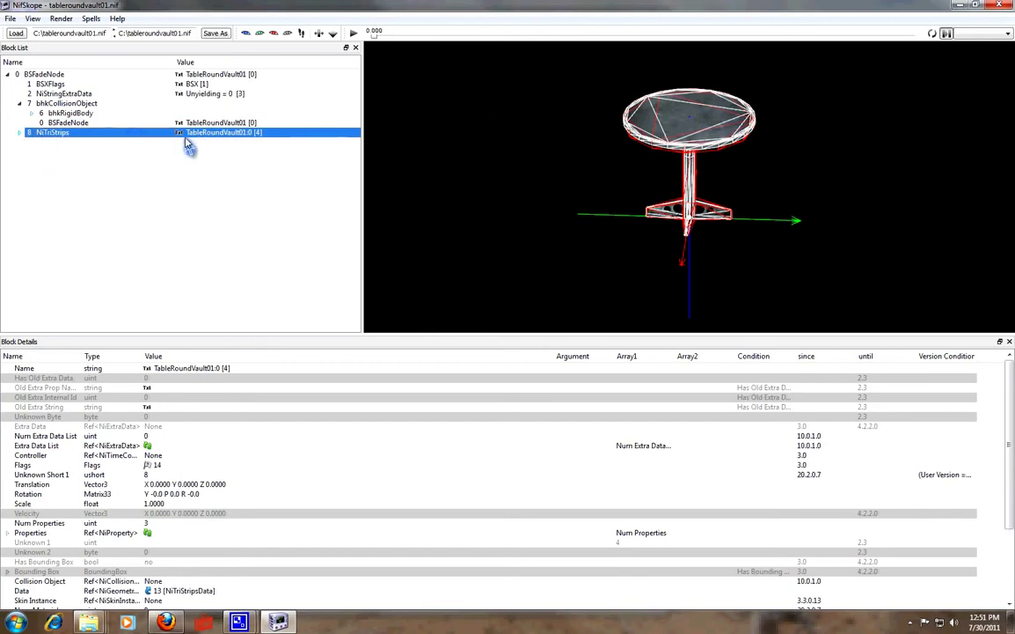
Expand NiTriStrips and show NiMaterialProperty: Glossiness 70.0000, Alpha 1.0000, Emit Multi 1.0000.
left_click(20, 132)
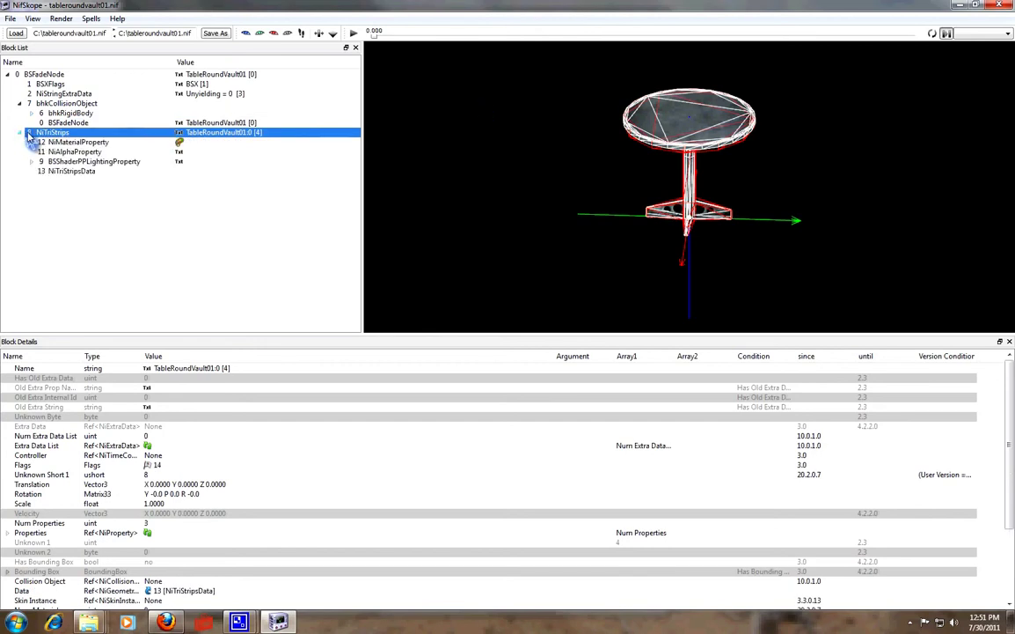
left_click_drag(577, 114, 578, 136)
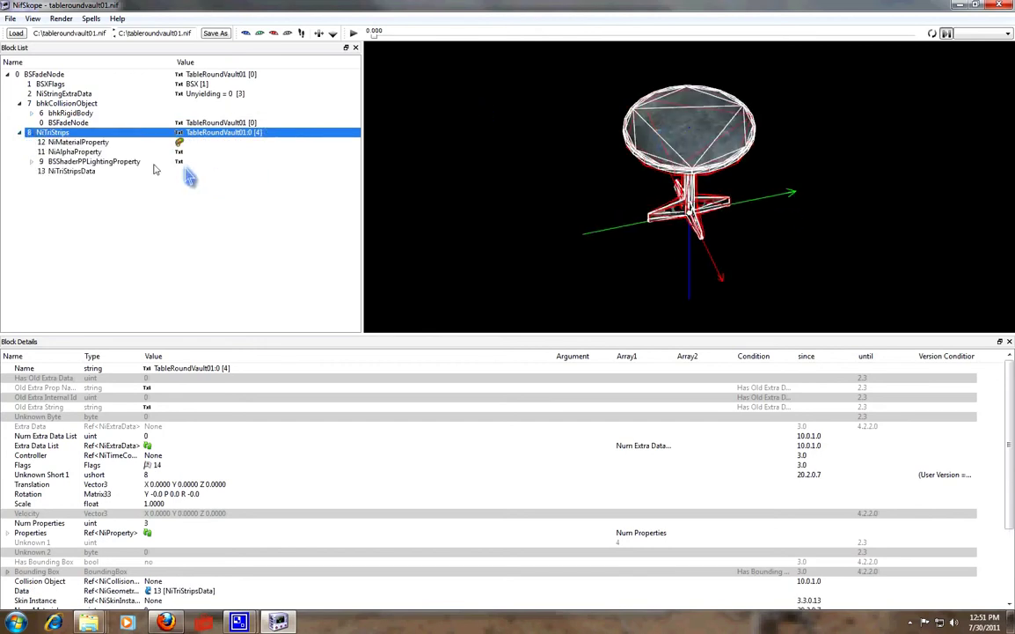
mouse_move(94, 145)
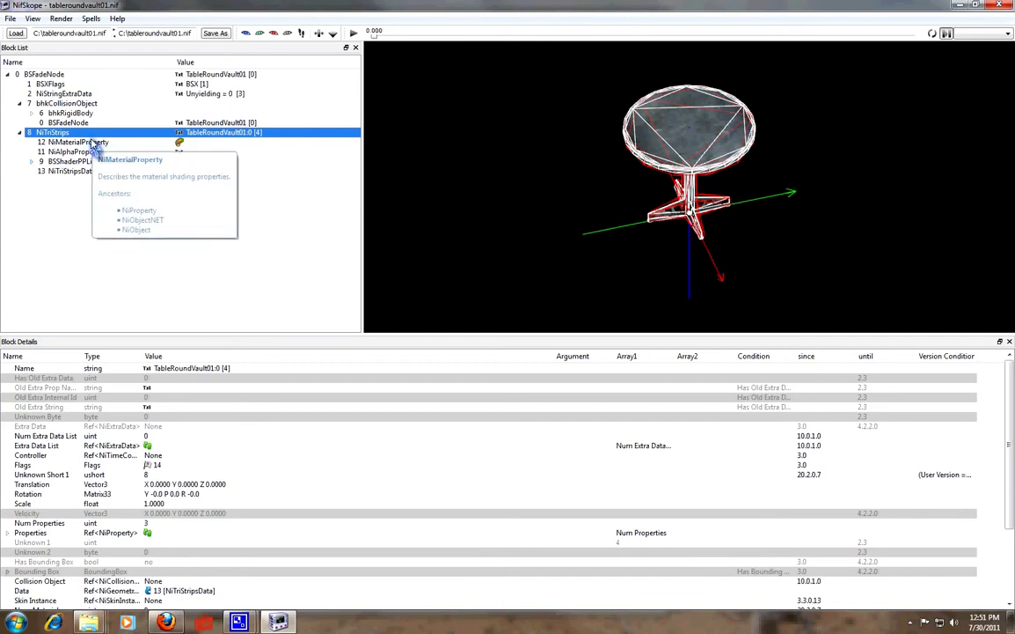
left_click(93, 143)
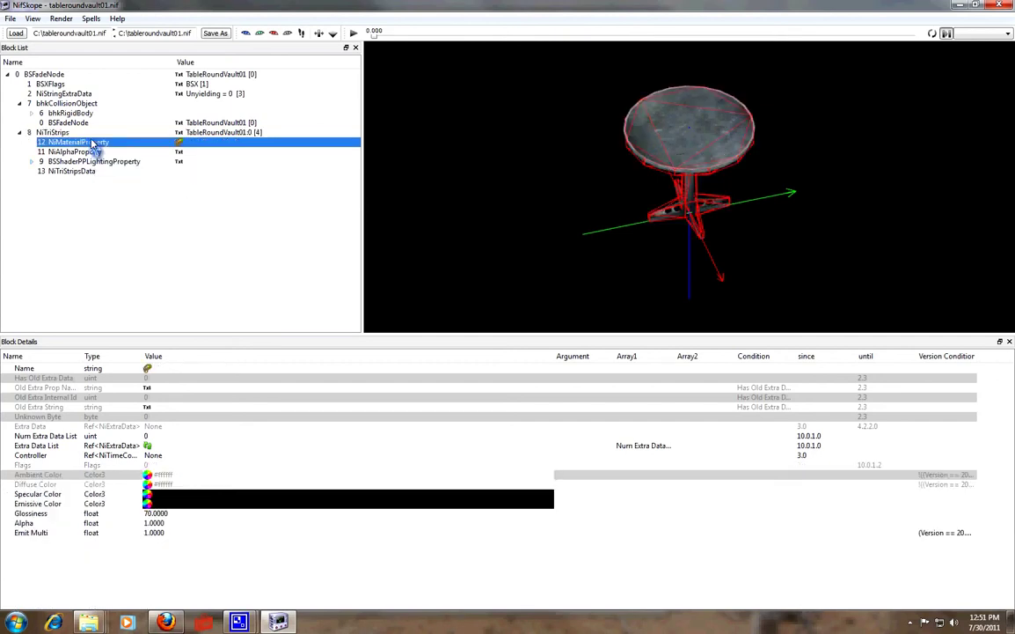
left_click(55, 132)
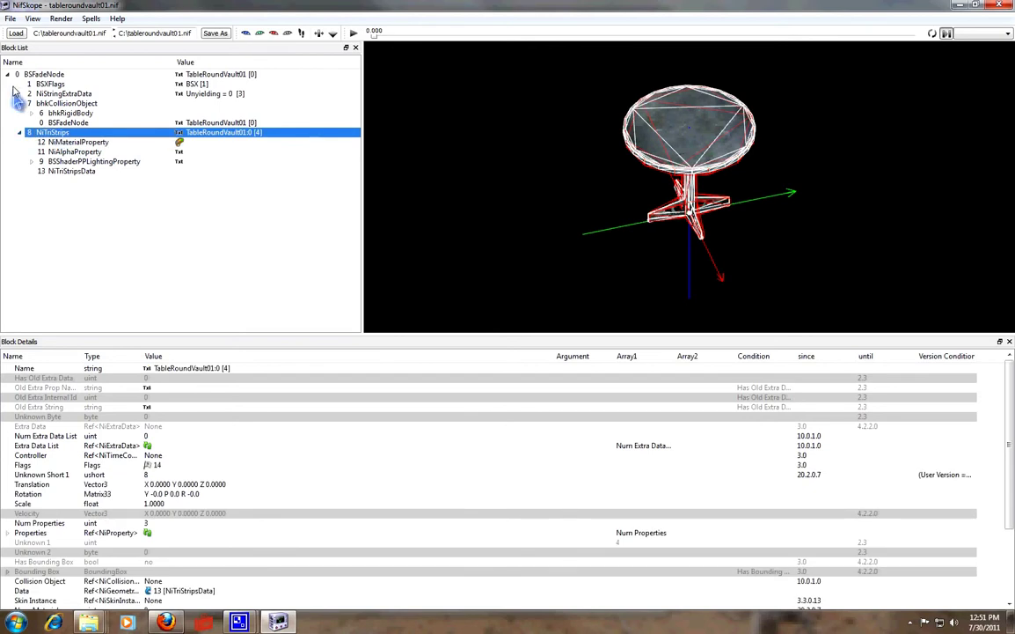
left_click(44, 75)
left_click(60, 133)
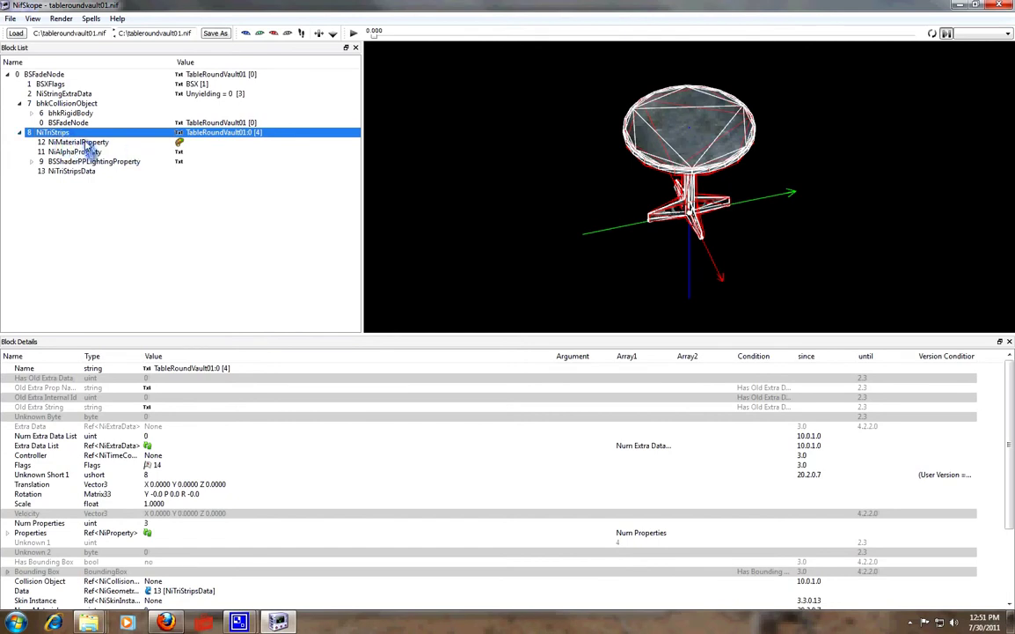
left_click(87, 145)
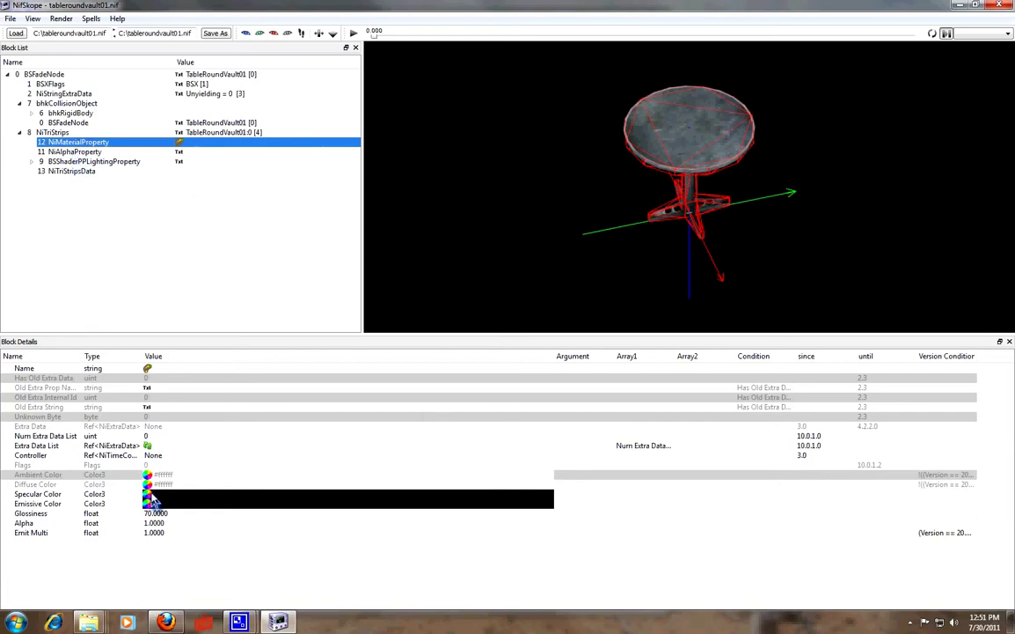
Inspect the NiAlphaProperty and BSShaderPPLightingProperty blocks of the table shape.
left_click(81, 152)
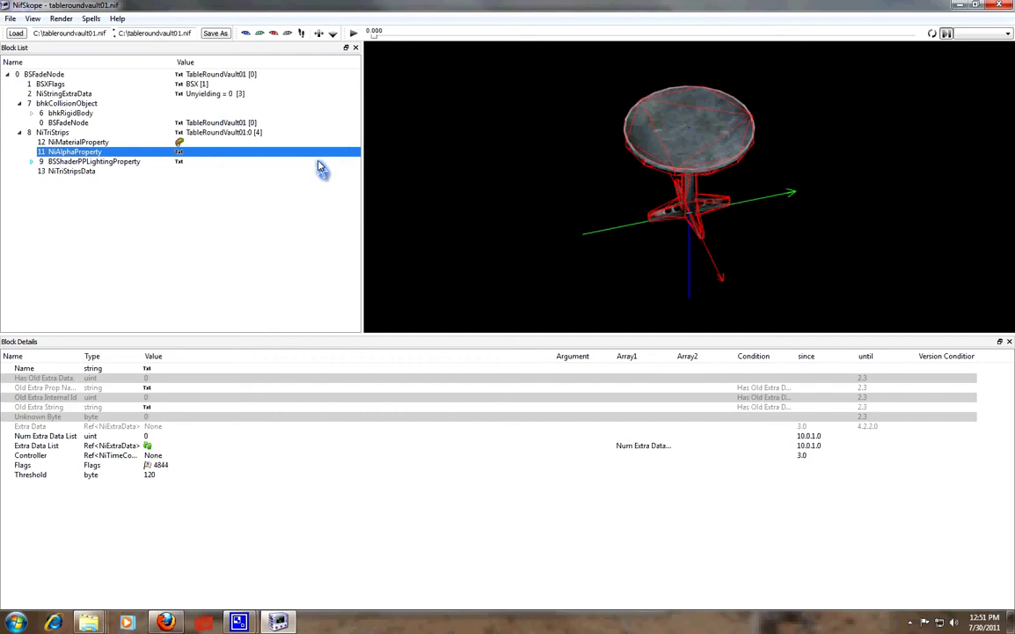
left_click(60, 162)
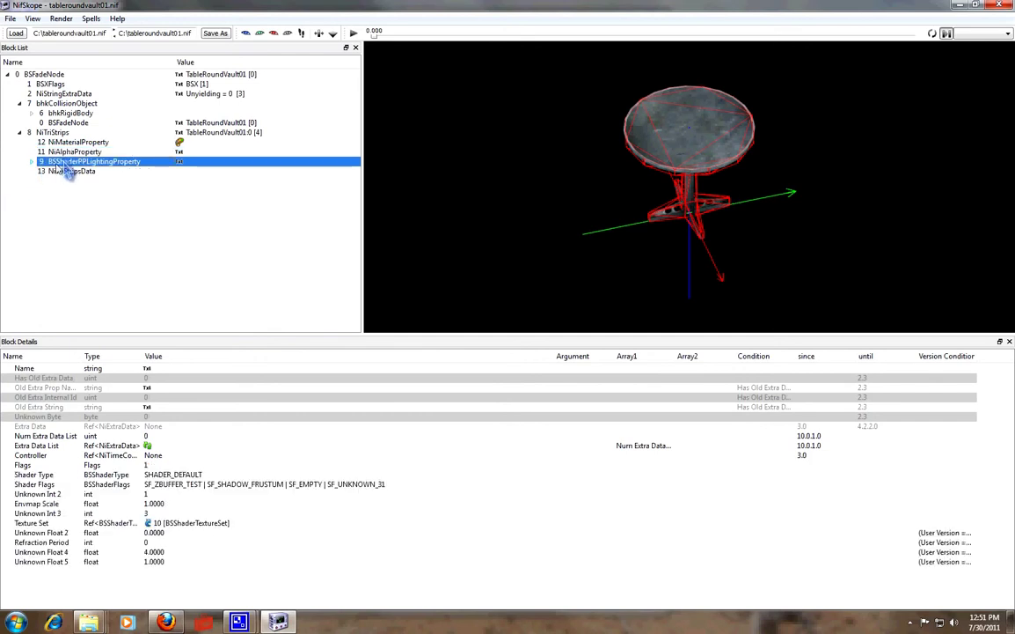
left_click(62, 151)
left_click_drag(406, 143, 681, 207)
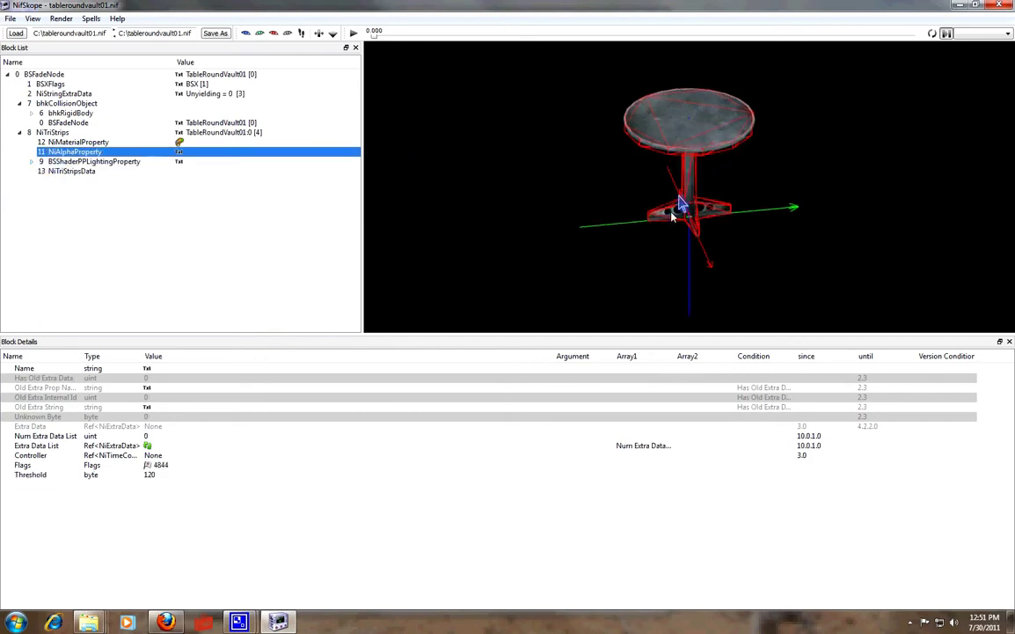
left_click(66, 162)
Open BSShaderTextureSet and expand its six Textures, starting with textures\furniture\TableVault01.dds.
left_click(32, 162)
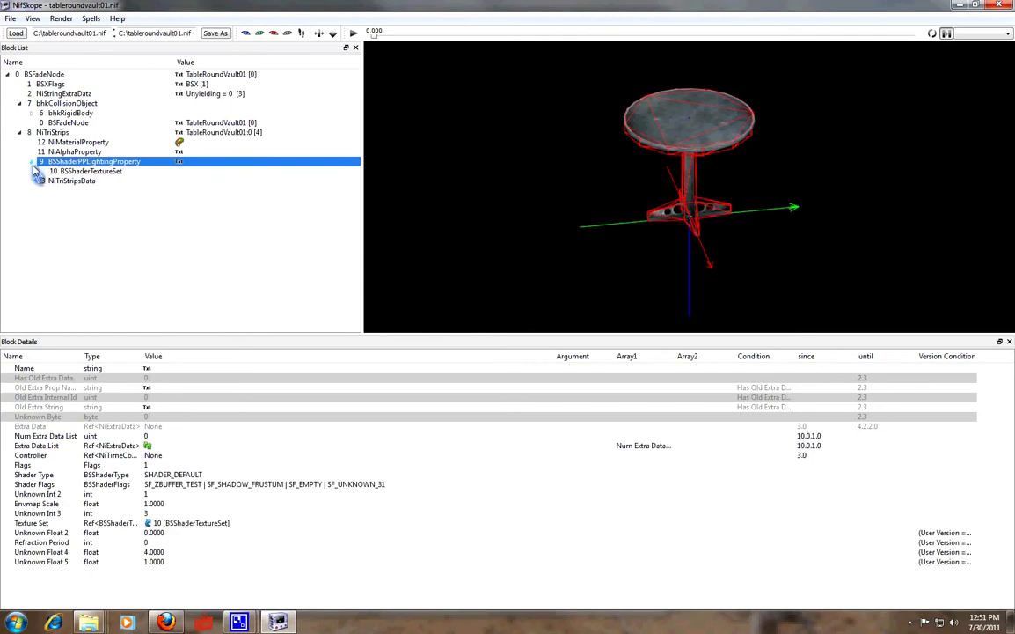
left_click(107, 171)
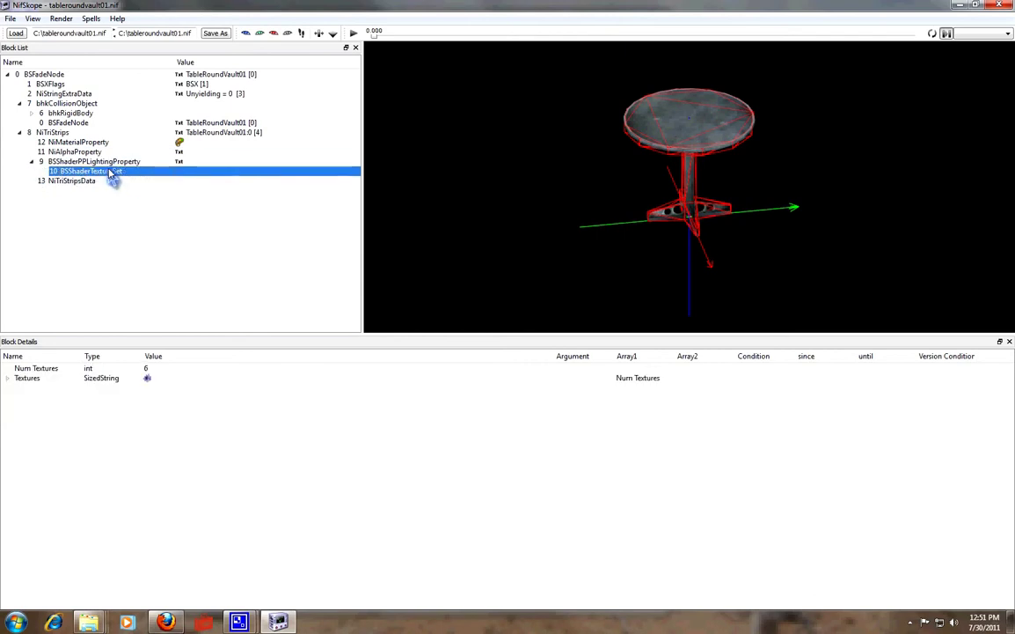
key("Up")
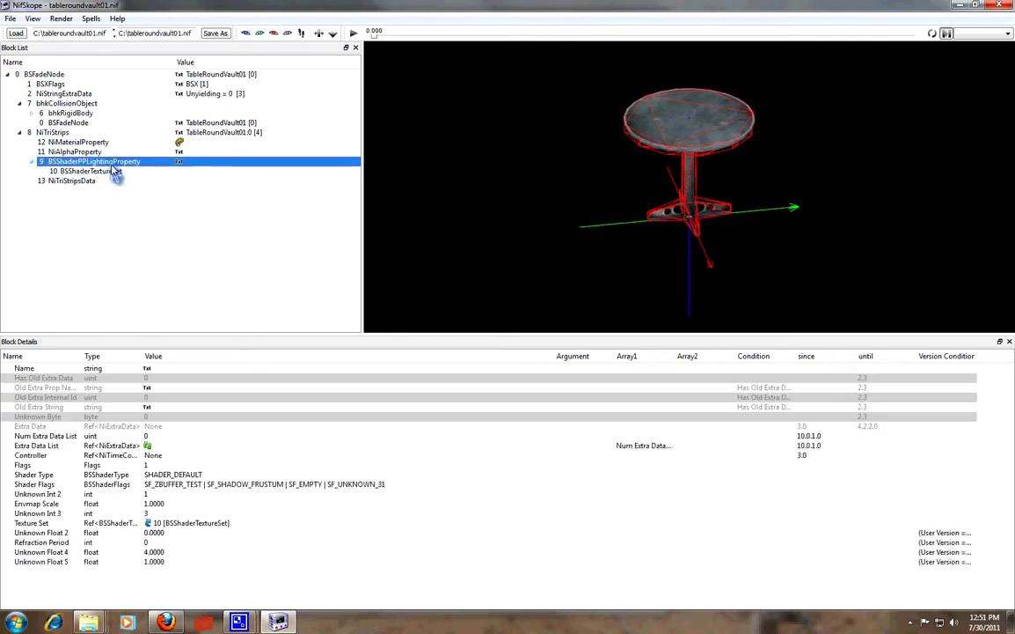
left_click(63, 171)
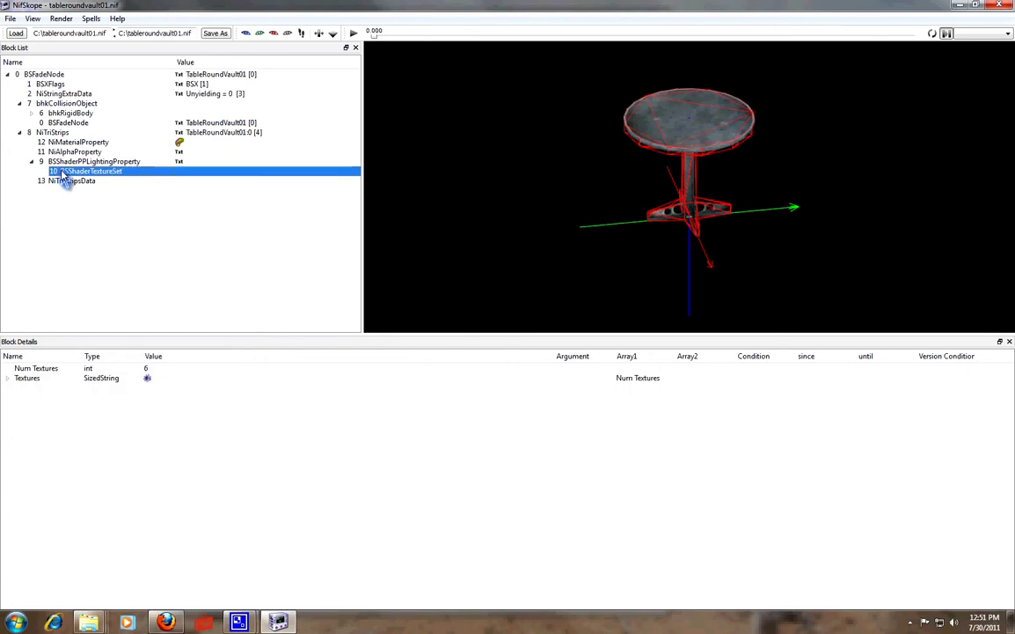
left_click(21, 379)
left_click(8, 378)
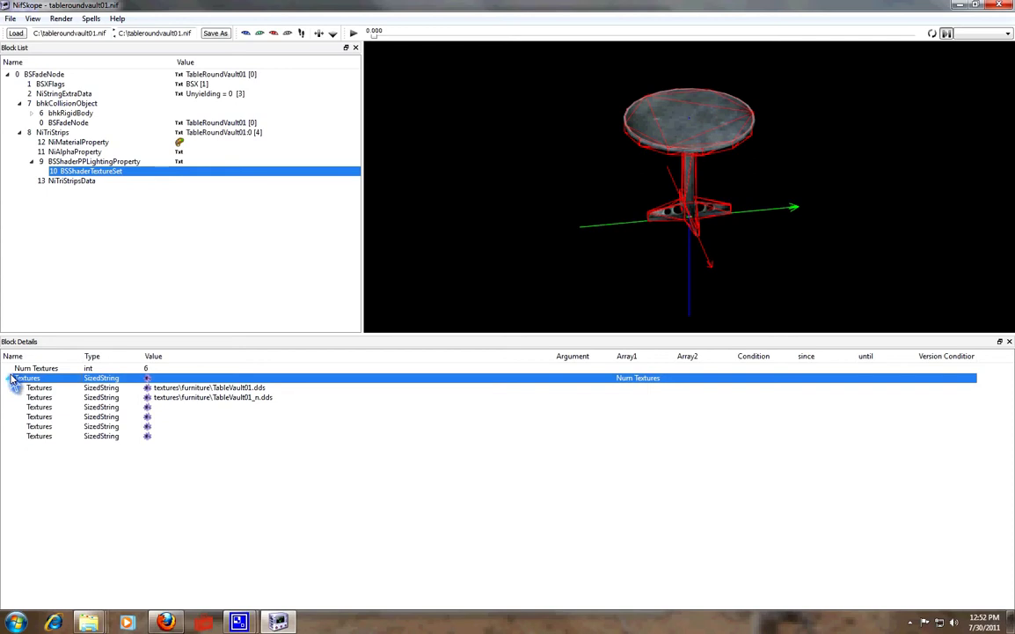
left_click(186, 388)
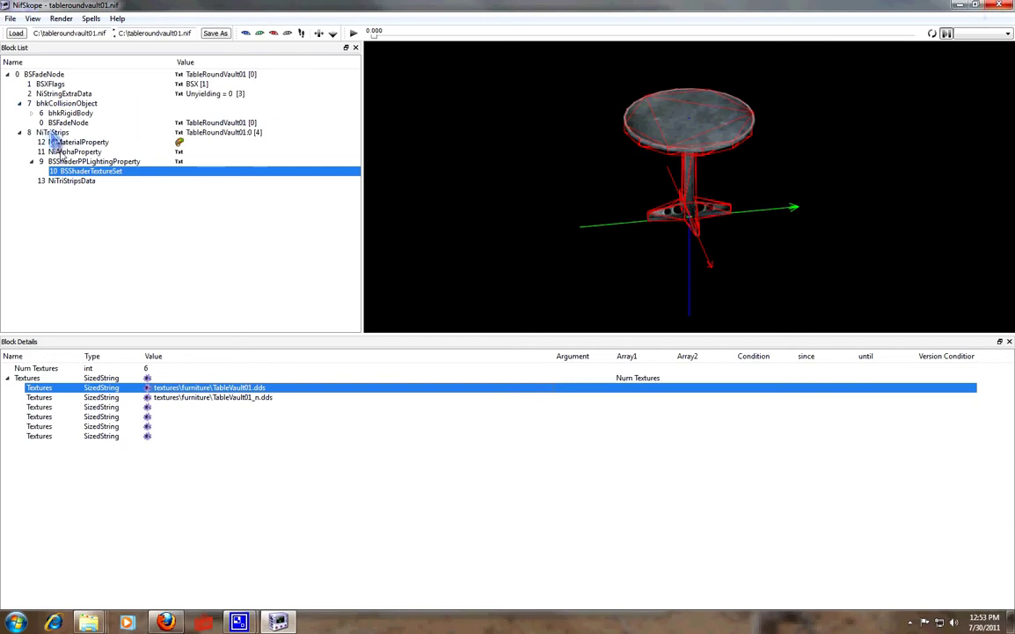
Show the NiTriStripsData mesh fields, view the table side-on, then close NifSkope.
left_click(77, 181)
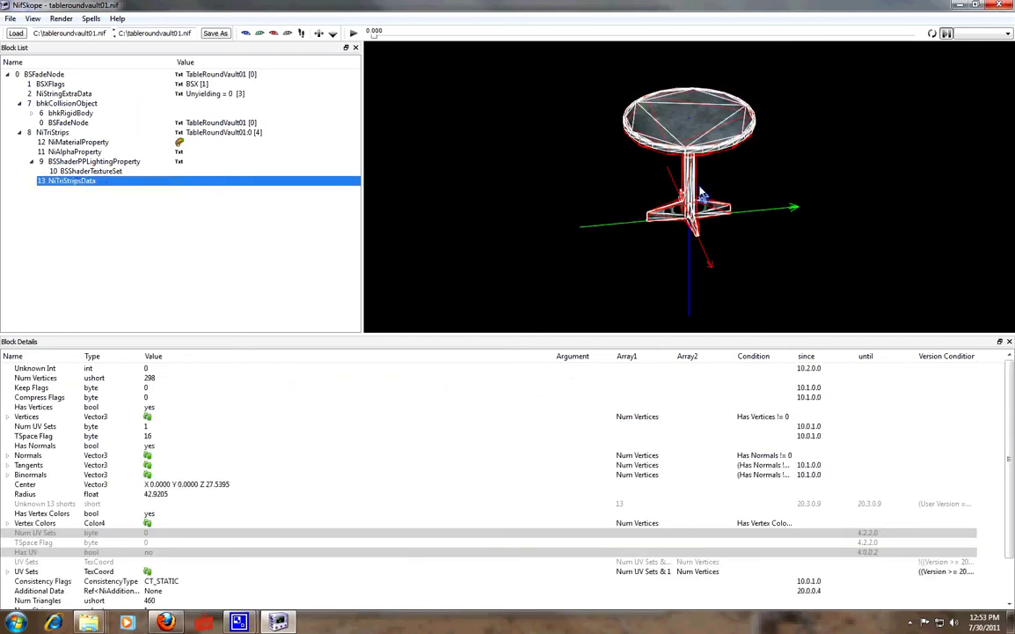
left_click_drag(633, 151, 1010, 75)
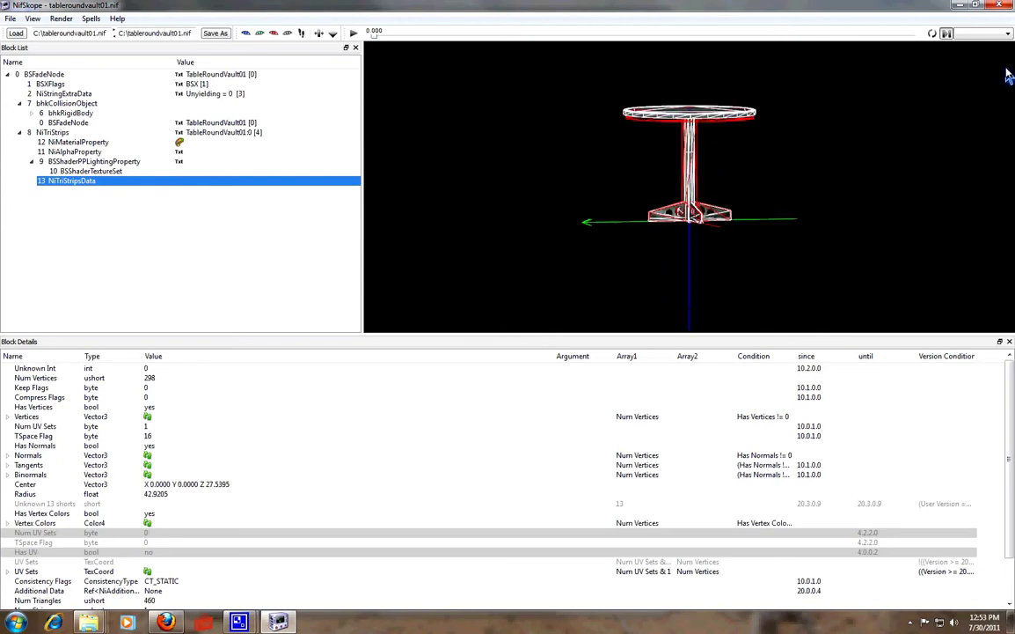
left_click(999, 5)
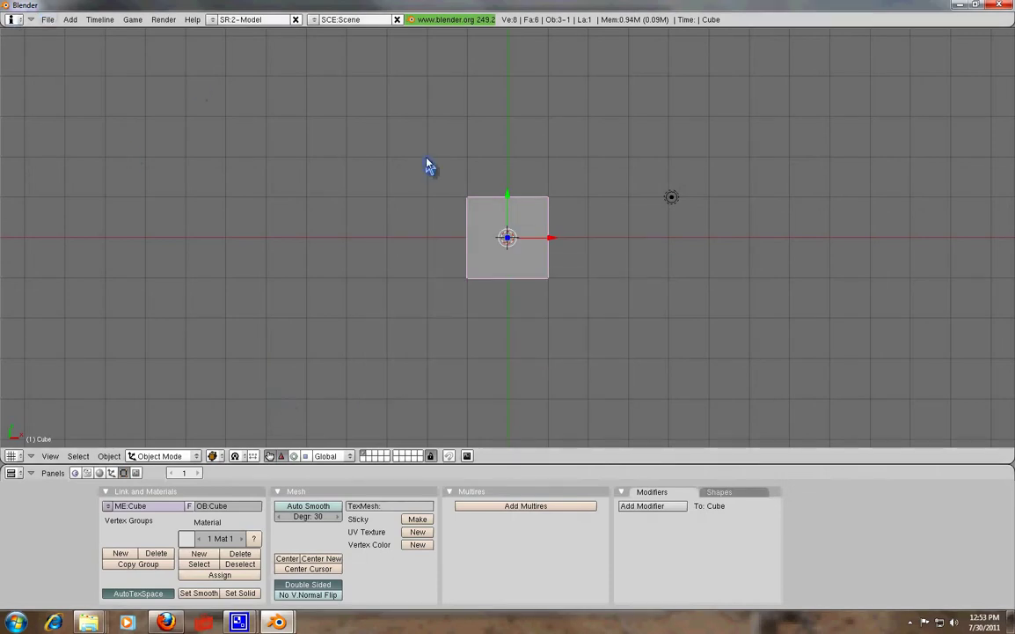
Select the default cube, lamp and camera and erase all three objects.
scroll(457, 247, "down", 2)
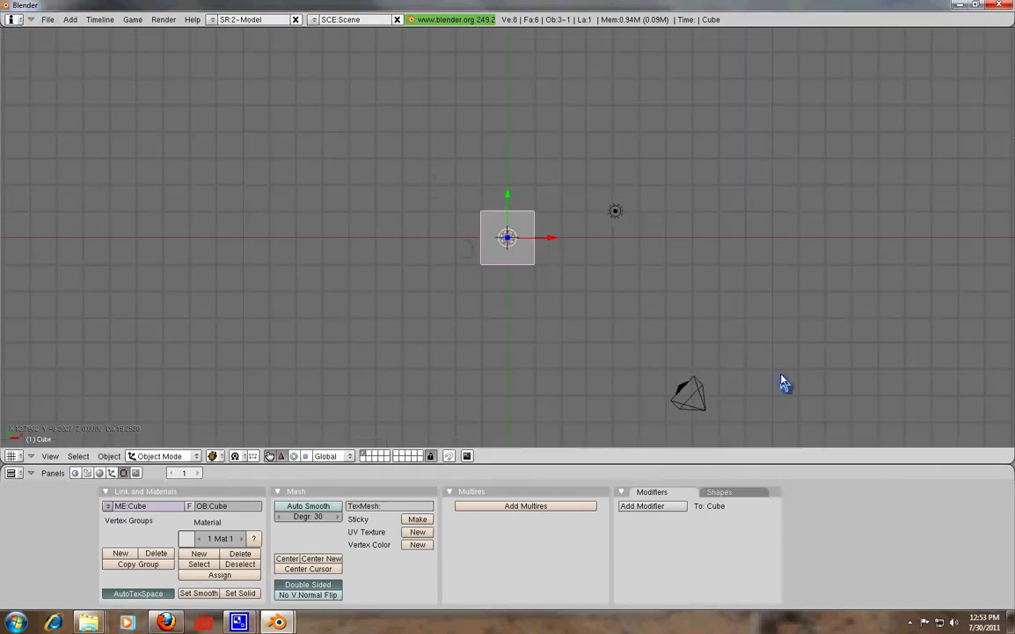
key("a")
key("a")
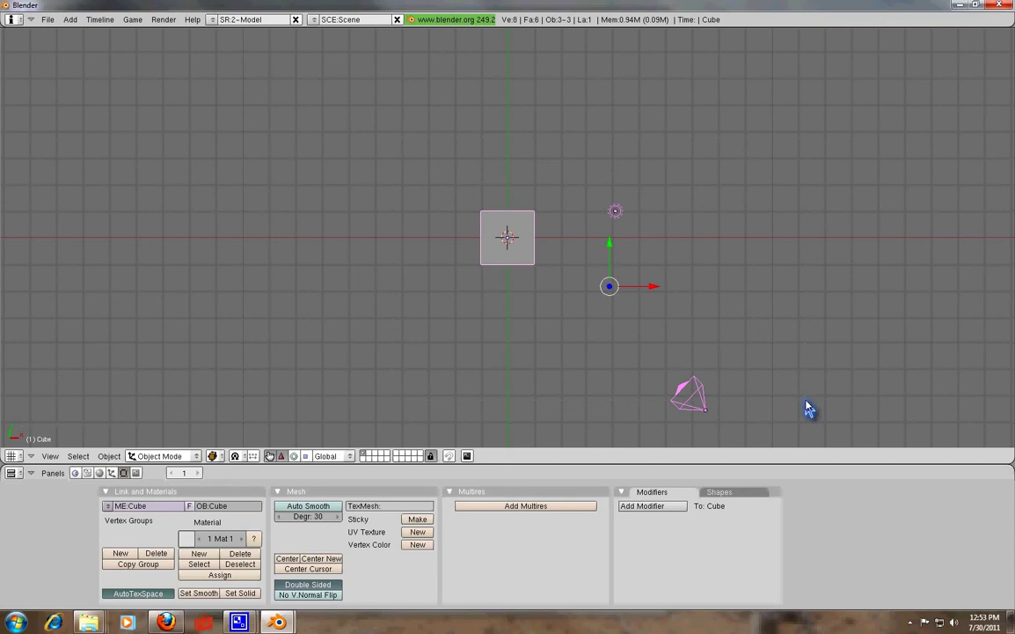
right_click(541, 262)
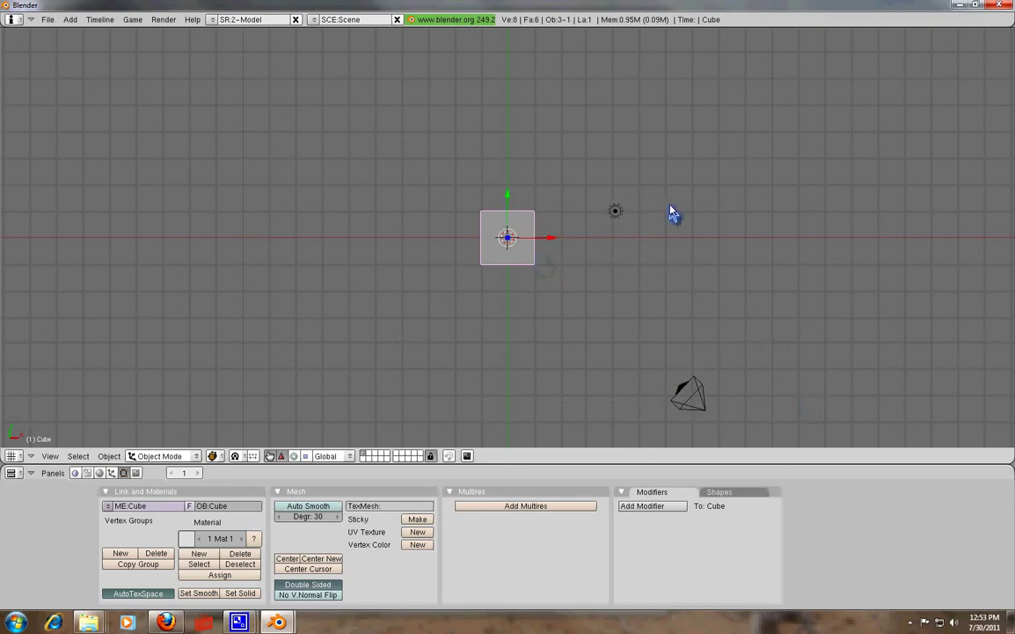
right_click(630, 224)
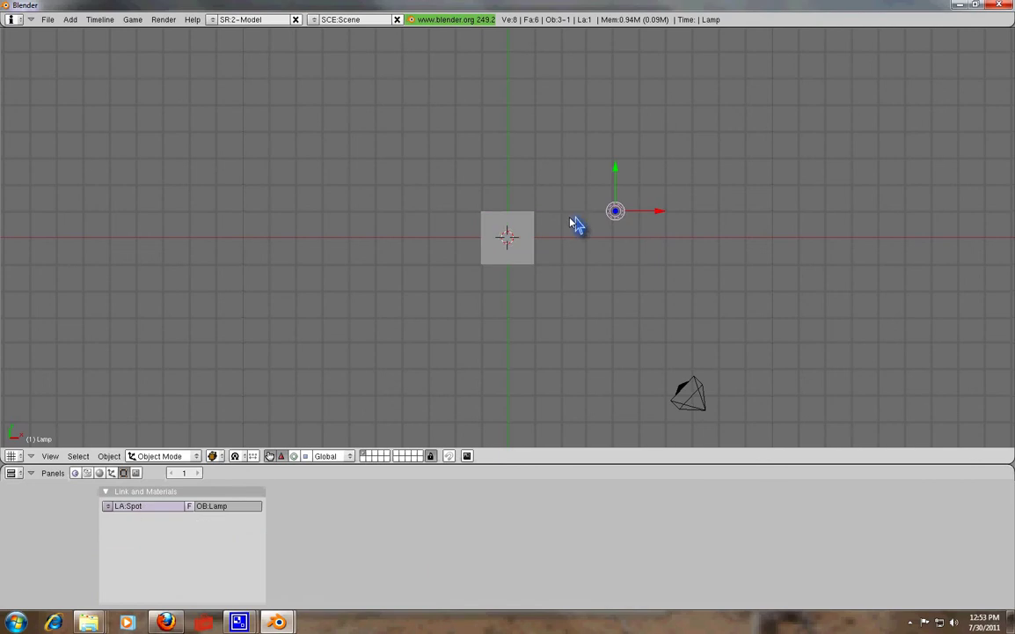
right_click(511, 239)
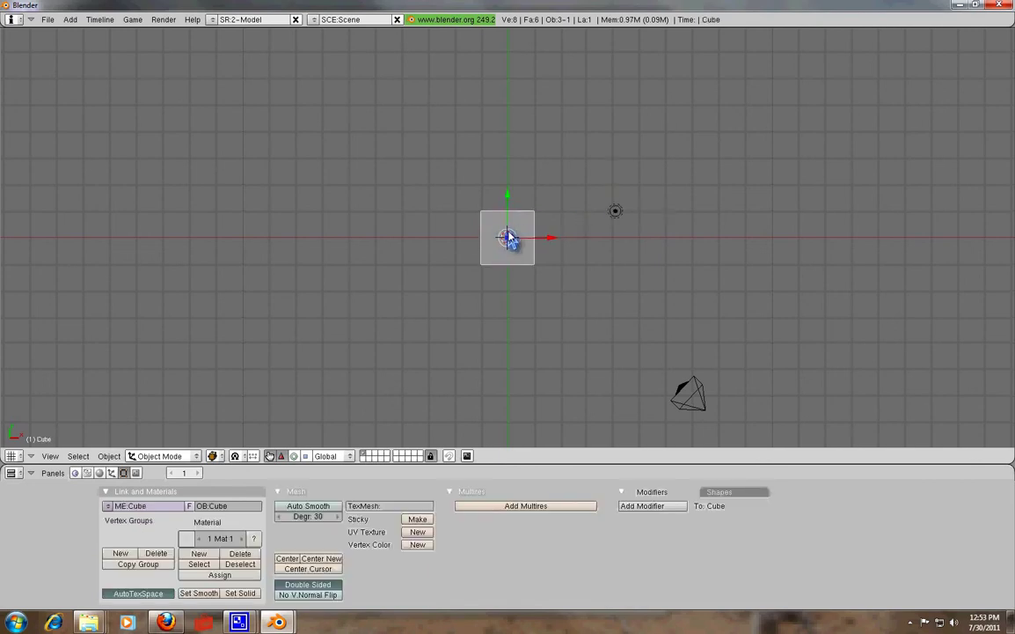
right_click(615, 220, "shift")
right_click(689, 388, "shift")
key("a")
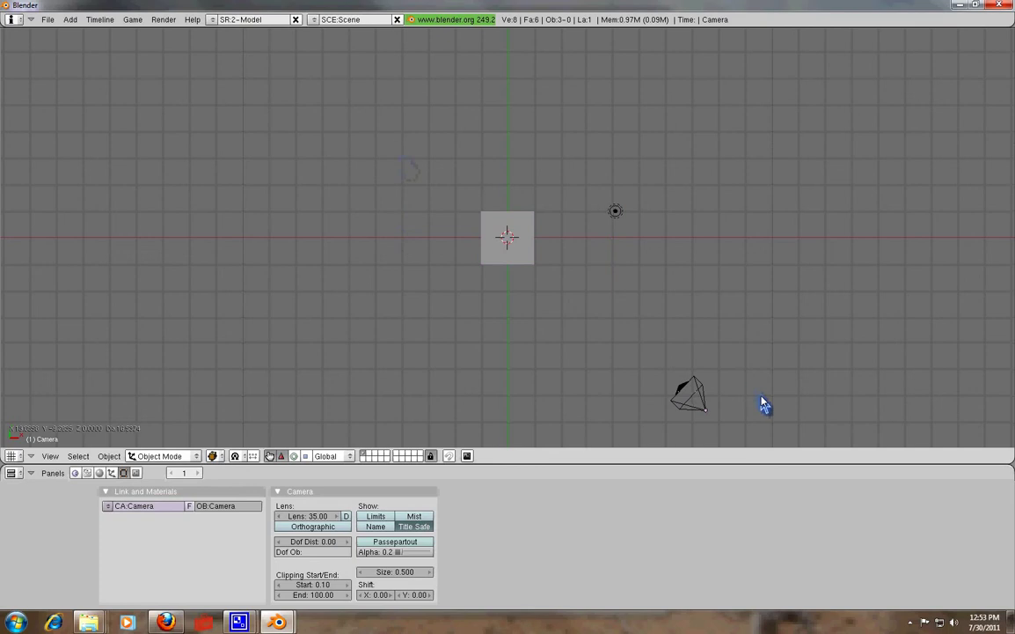
key("a")
key("x")
left_click(774, 427)
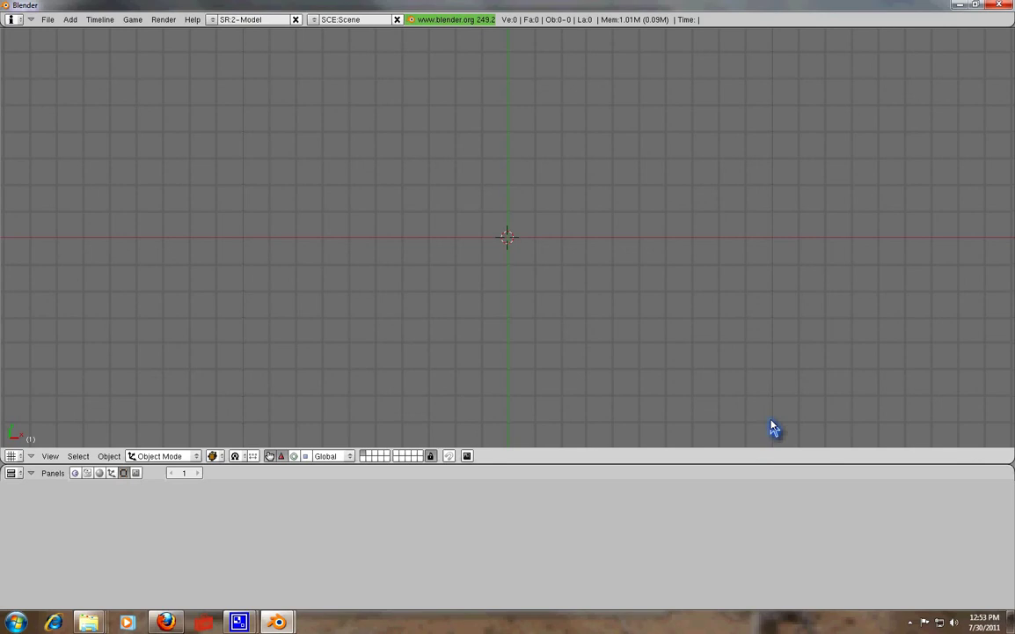
Open File > Import to list formats including NetImmerse/Gamebryo (.nif & .kf & .egm).
left_click(47, 24)
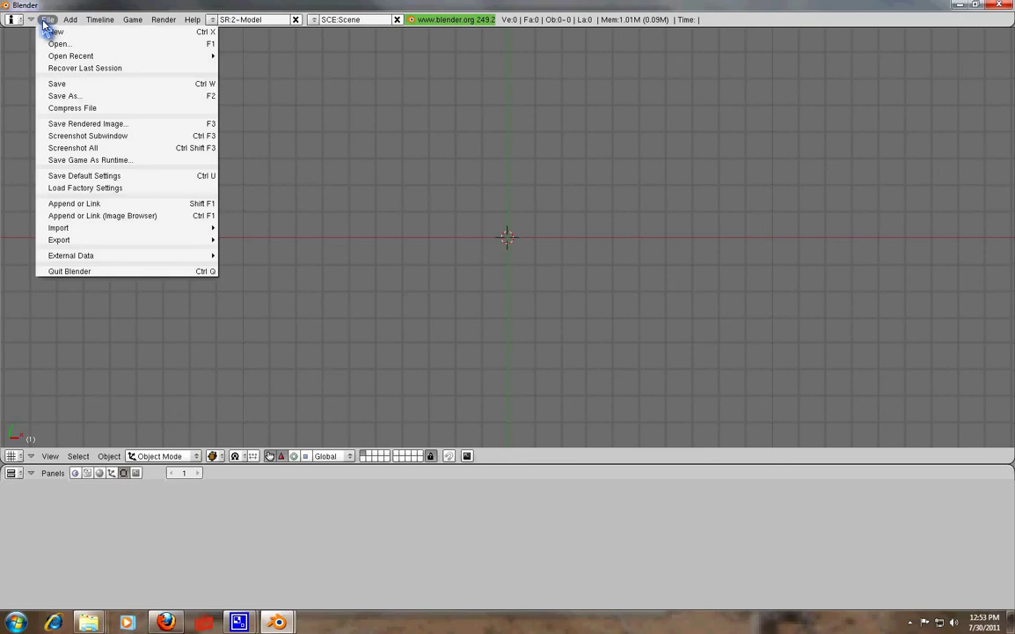
mouse_move(107, 229)
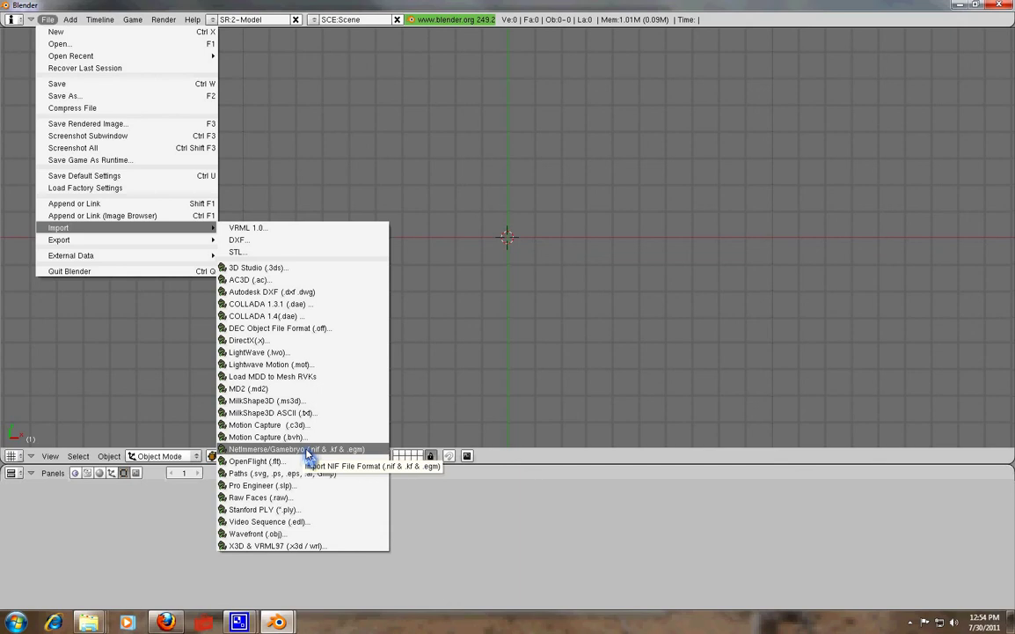
Choose the NetImmerse/Gamebryo importer and open tableroundvault01.nif from C:\.
left_click(308, 450)
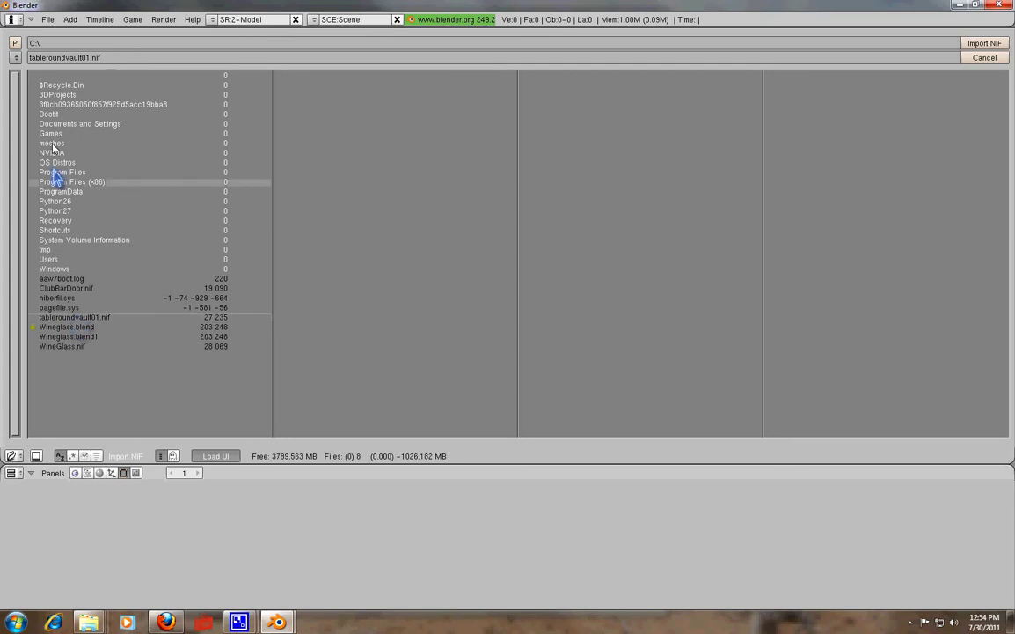
double_click(91, 318)
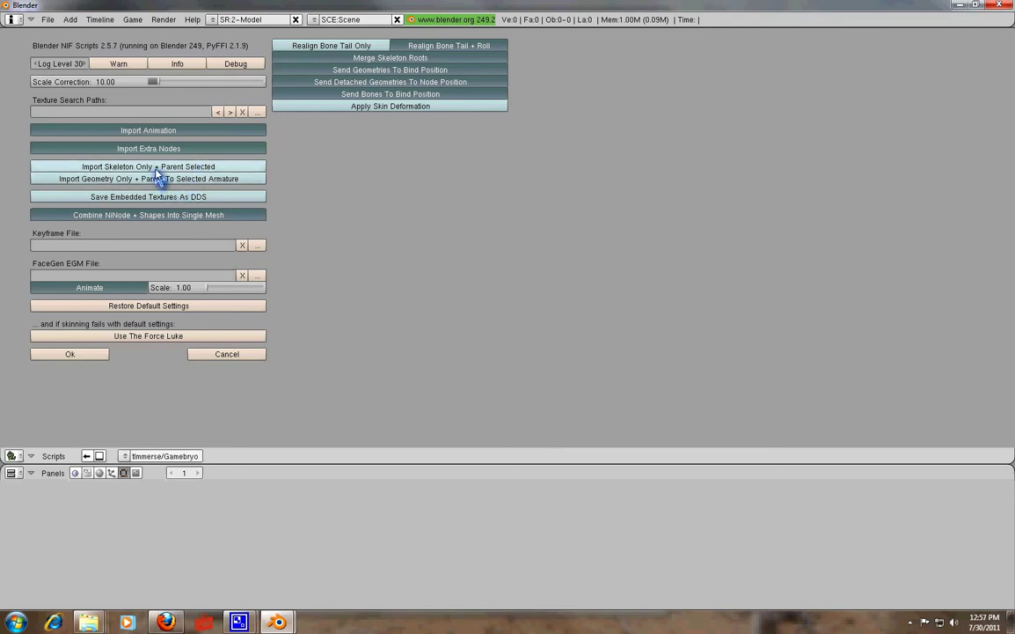
Accept the NIF Scripts 2.5.7 defaults, Scale Correction 10.00, to import the round table.
left_click(69, 355)
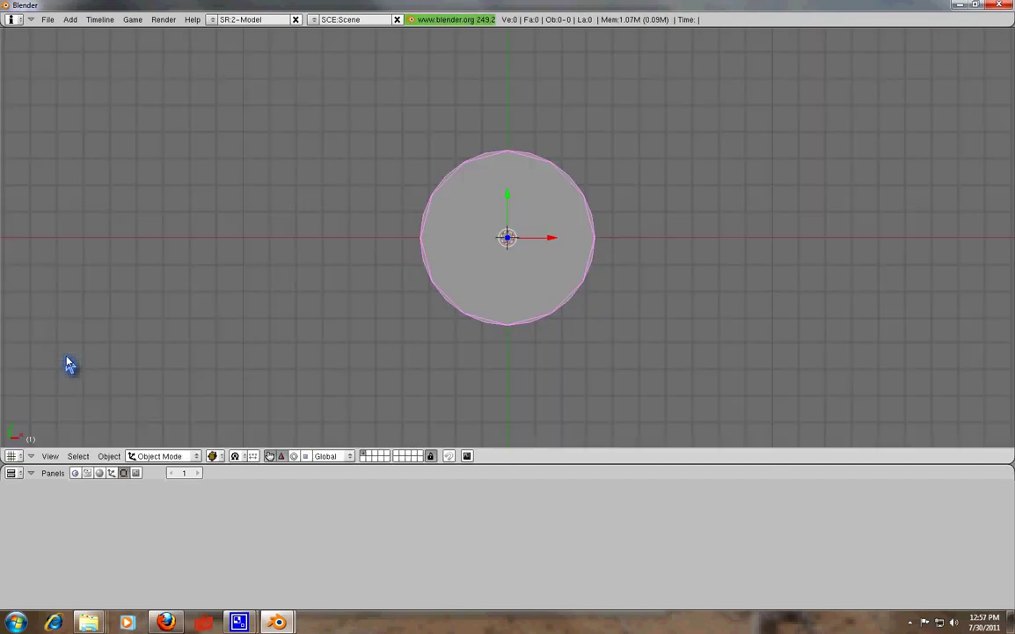
Orbit around the table, select TableRoundVault01, and cancel a grab so it stays in place.
middle_click_drag(70, 364, 436, 413)
right_click(493, 208)
middle_click_drag(435, 412, 313, 286)
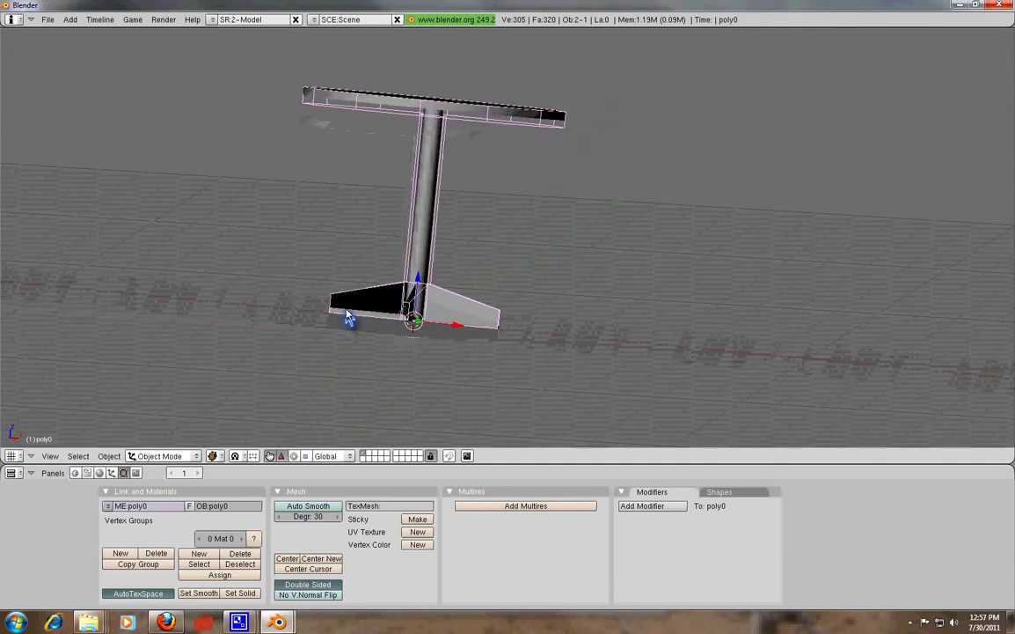
middle_click_drag(439, 273, 346, 199)
right_click(347, 192)
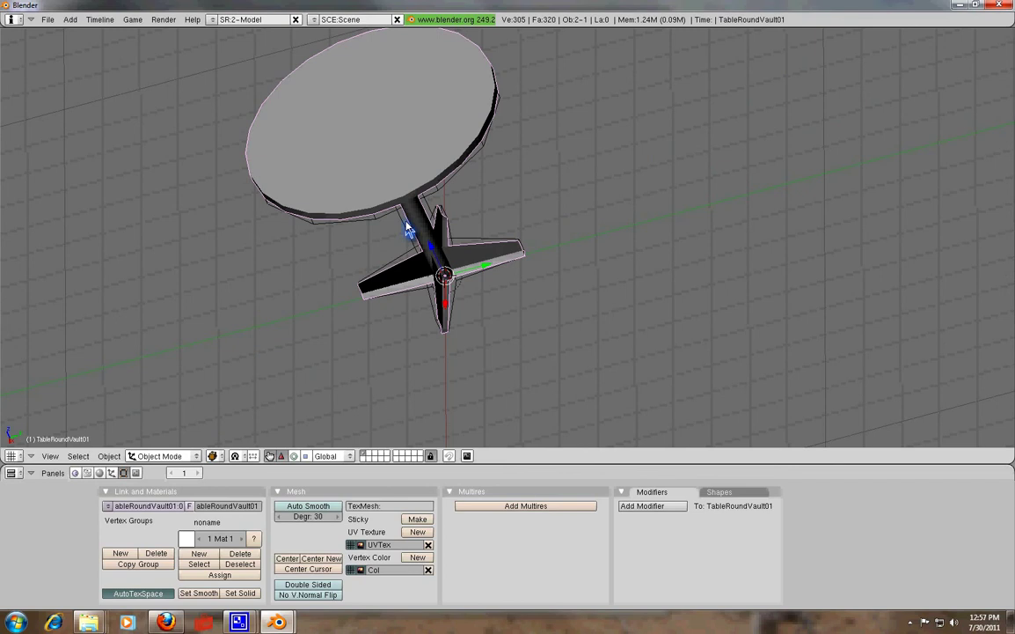
key("g")
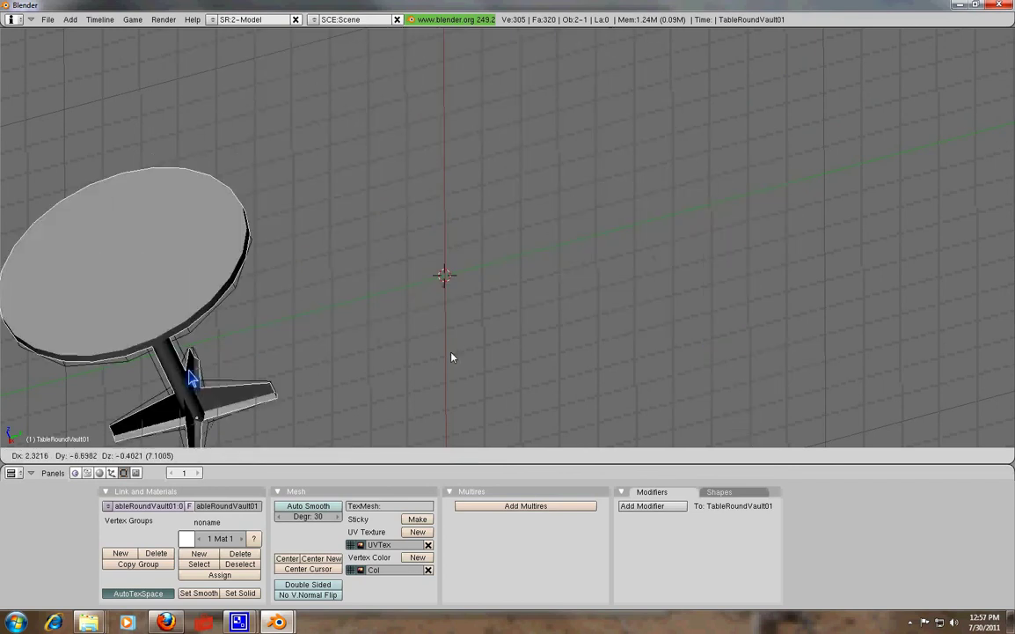
key("Escape")
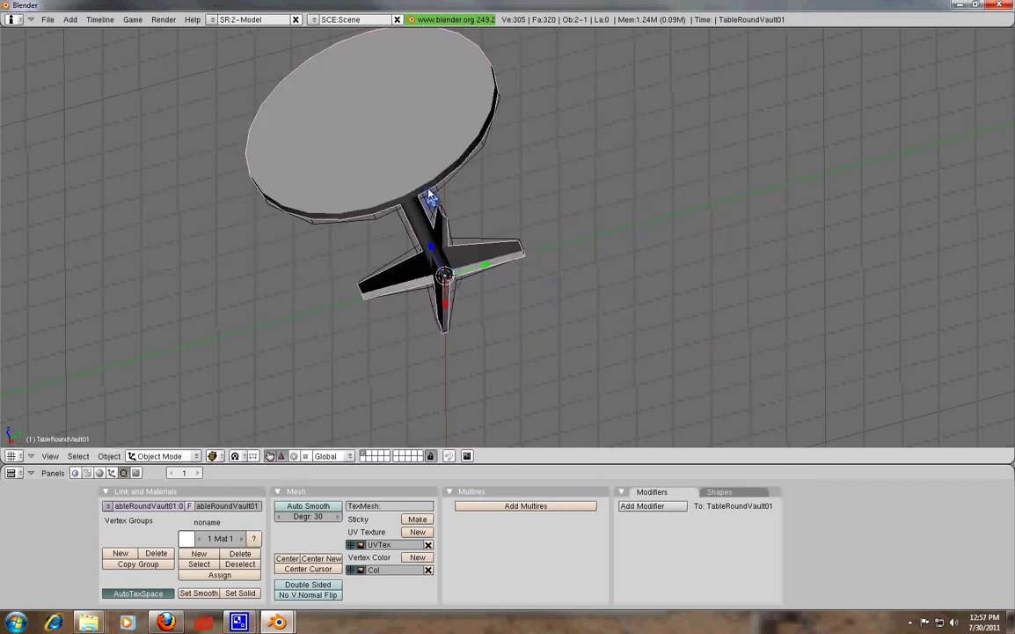
right_click(431, 195)
key("g")
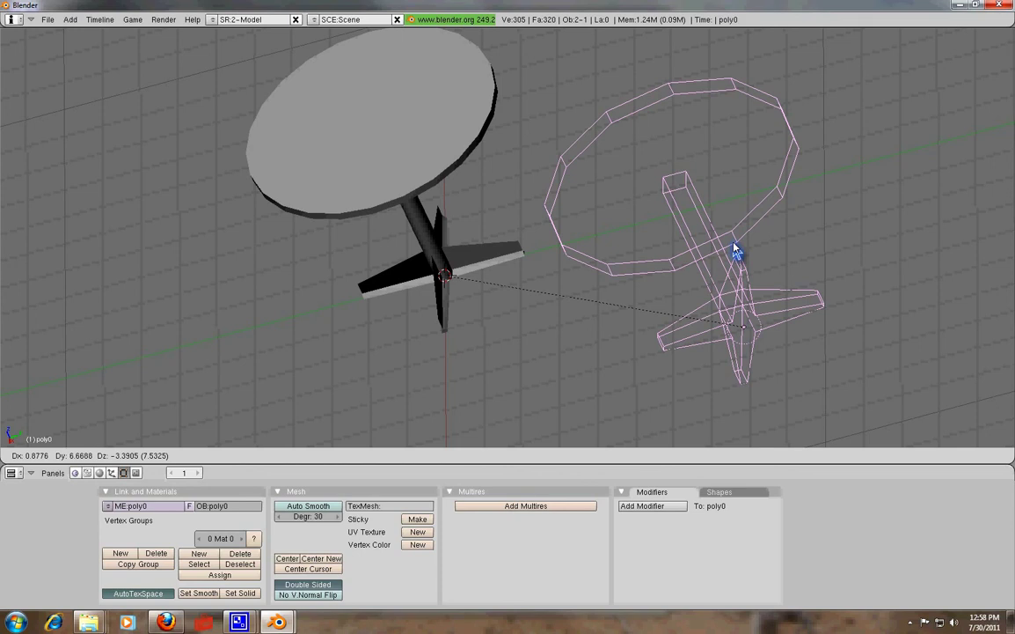
key("Escape")
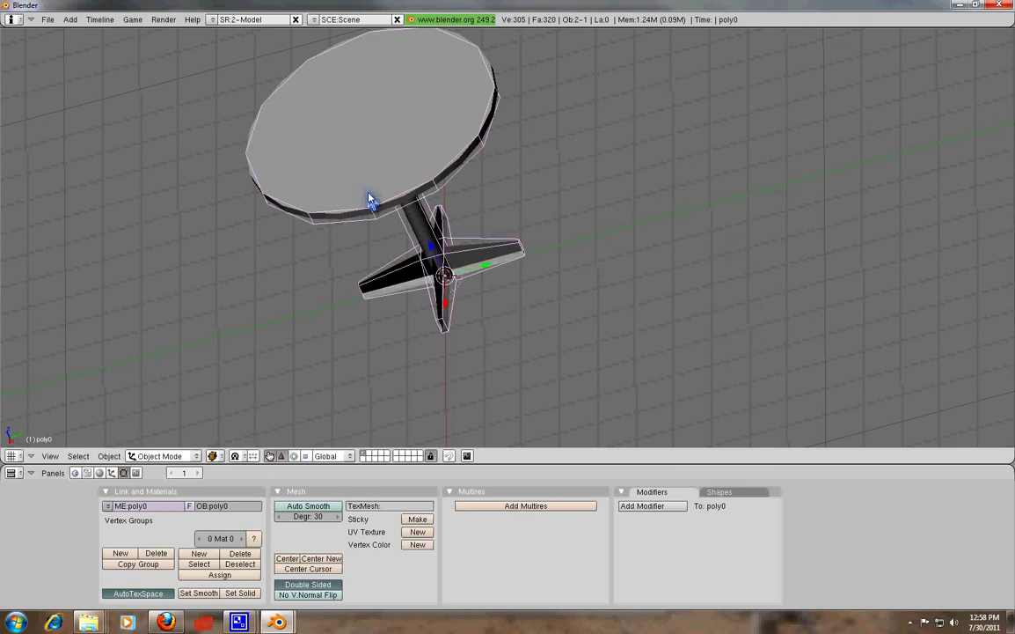
right_click(407, 210)
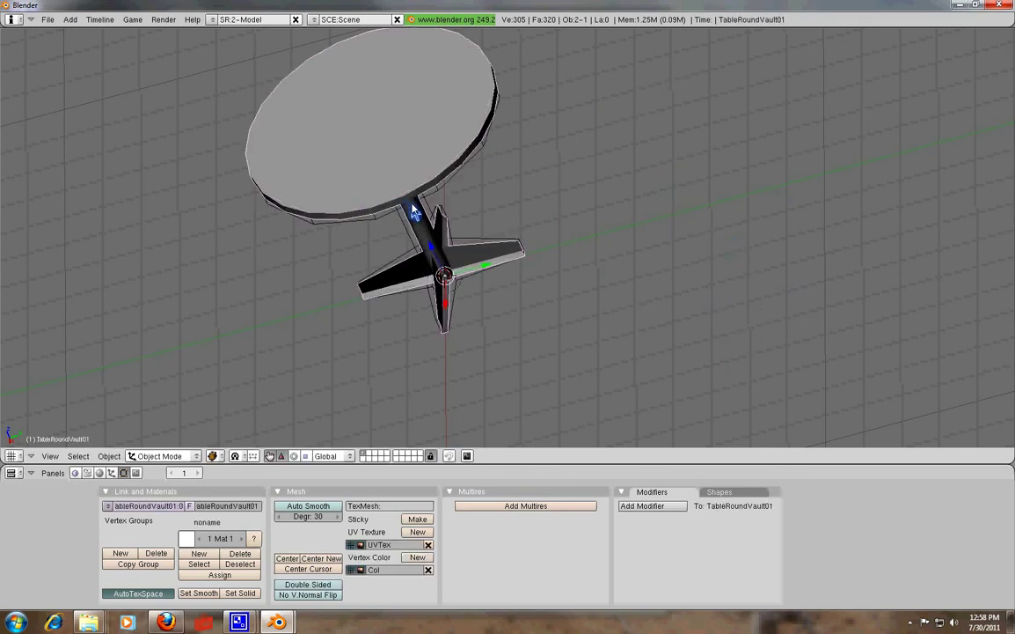
right_click(414, 211)
key("g")
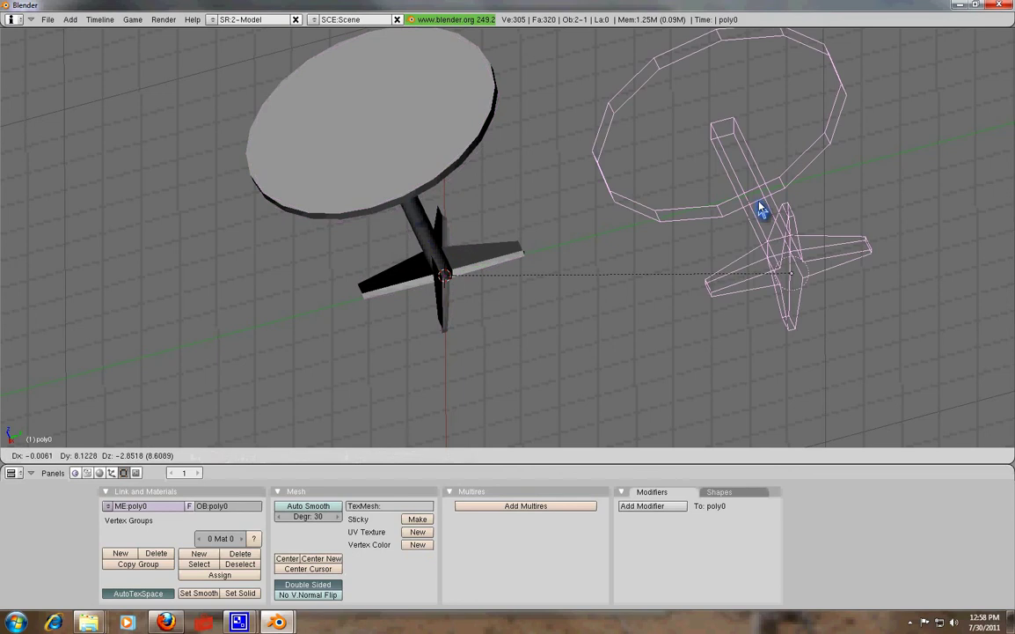
key("Escape")
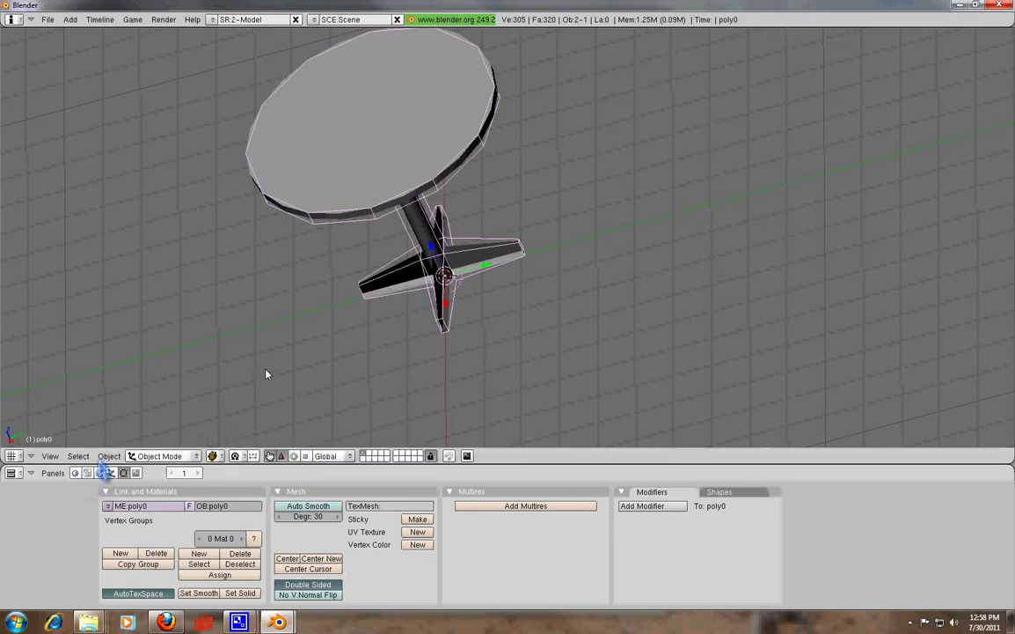
Open poly0's Logic buttons and enlarge the panel to list HavokMaterial Metal, Static layer, Mass 0.000.
left_click(75, 473)
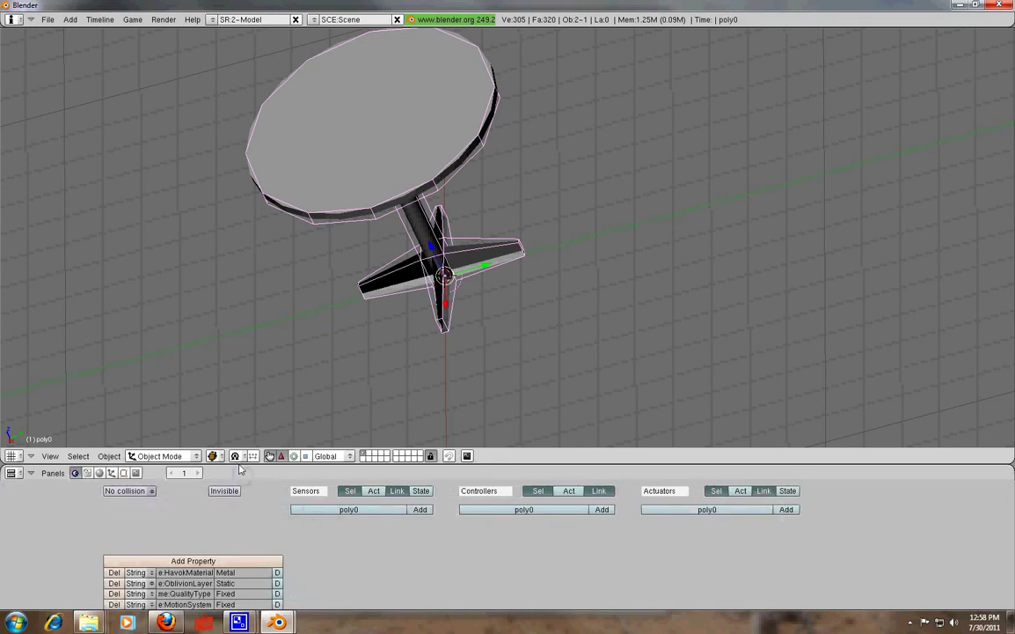
left_click_drag(239, 466, 255, 420)
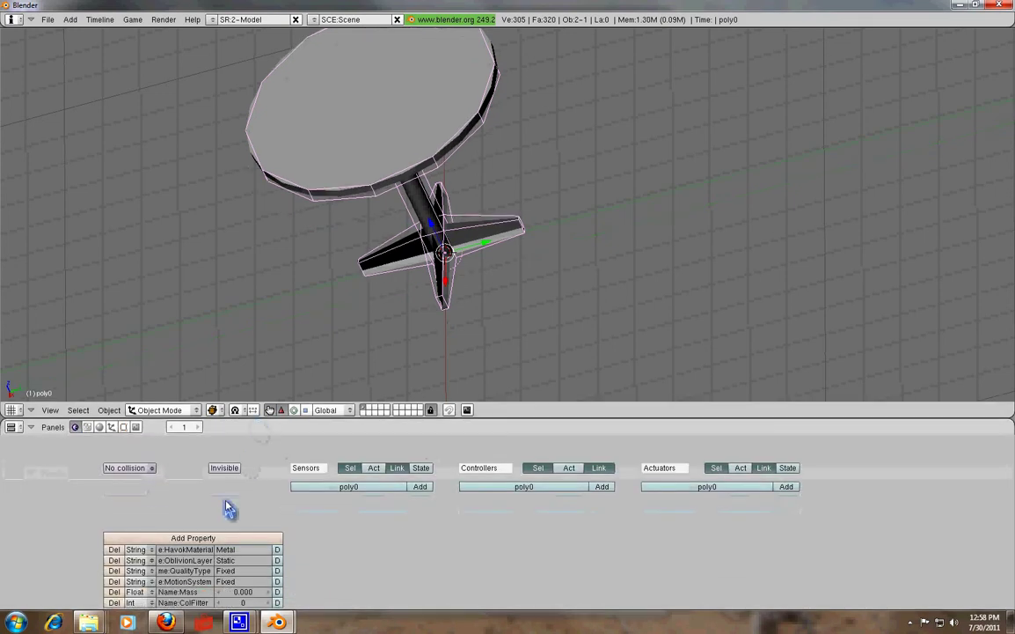
middle_click_drag(294, 526, 243, 572)
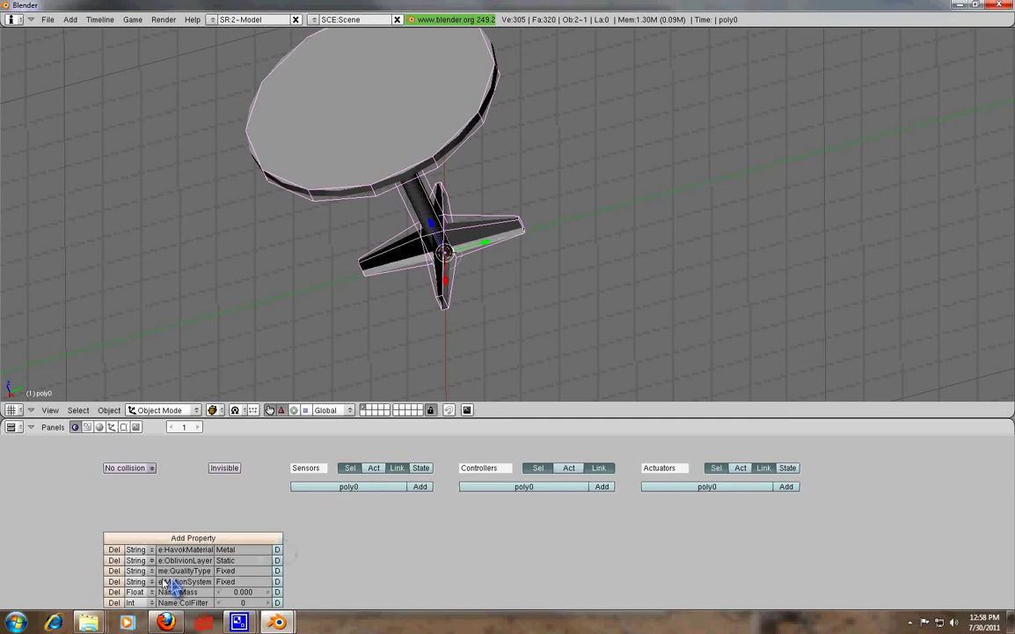
scroll(453, 312, "down", 3)
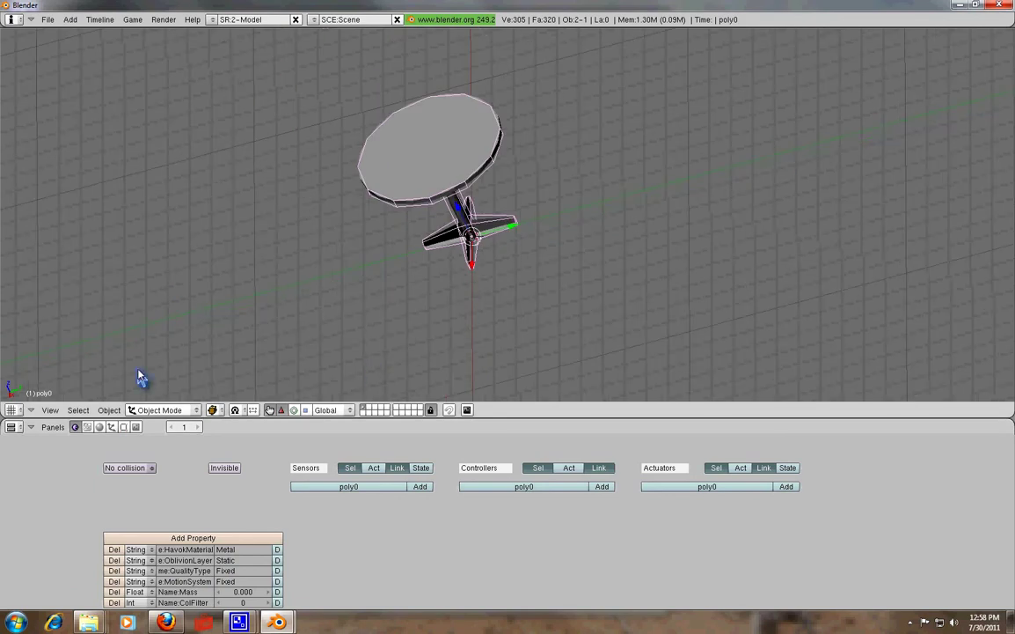
middle_click_drag(274, 274, 570, 181)
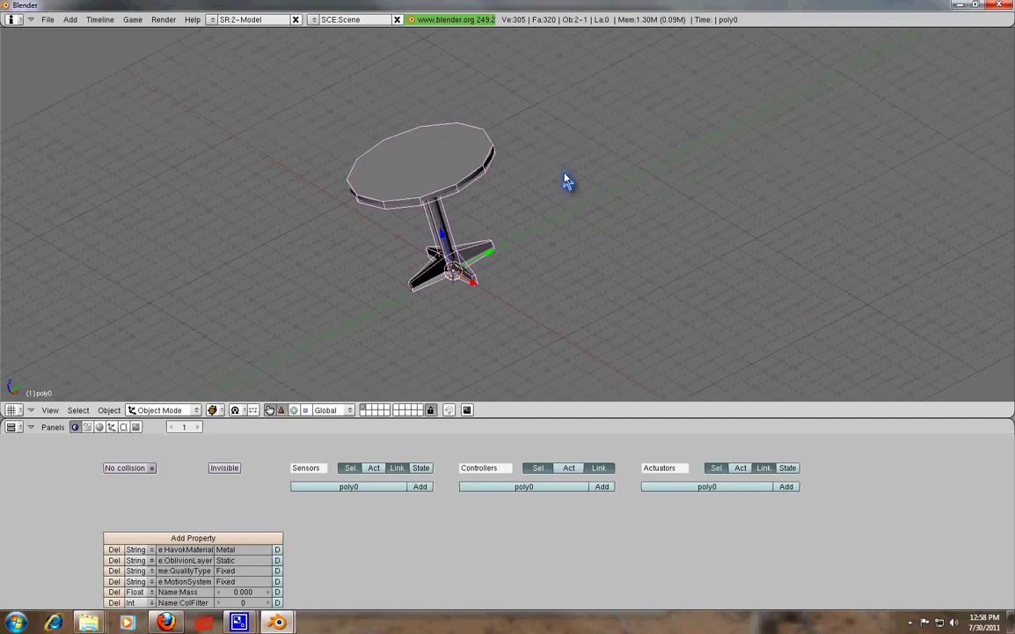